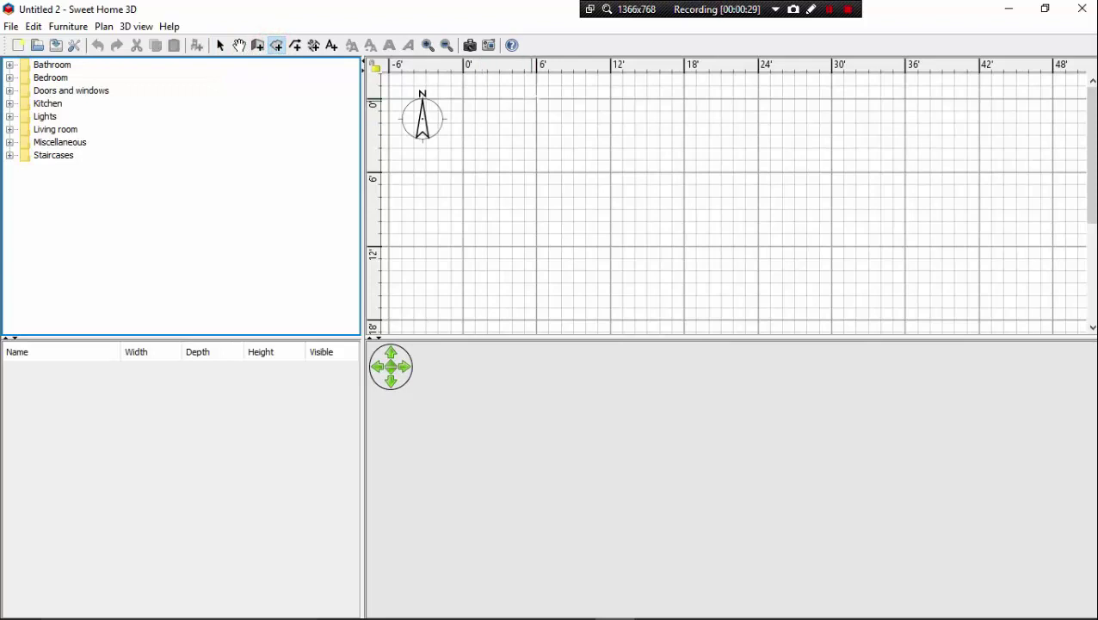
Draw a rectangular room about 36 ft wide and 30 ft deep, starting near the 6 ft, 0 ft mark on the plan.
click(537, 96)
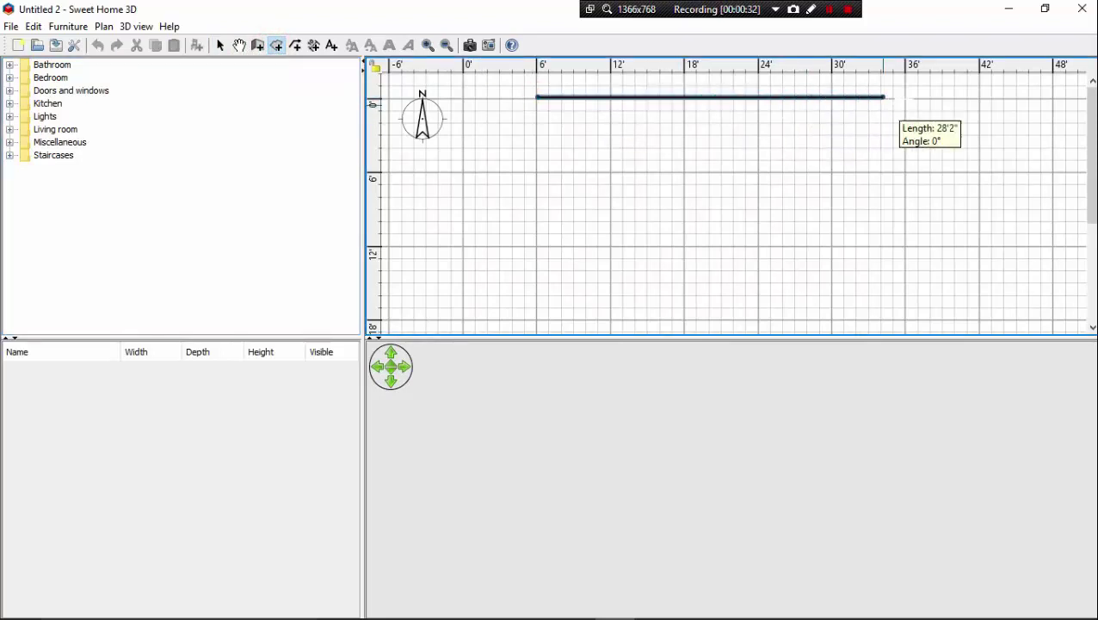
click(983, 98)
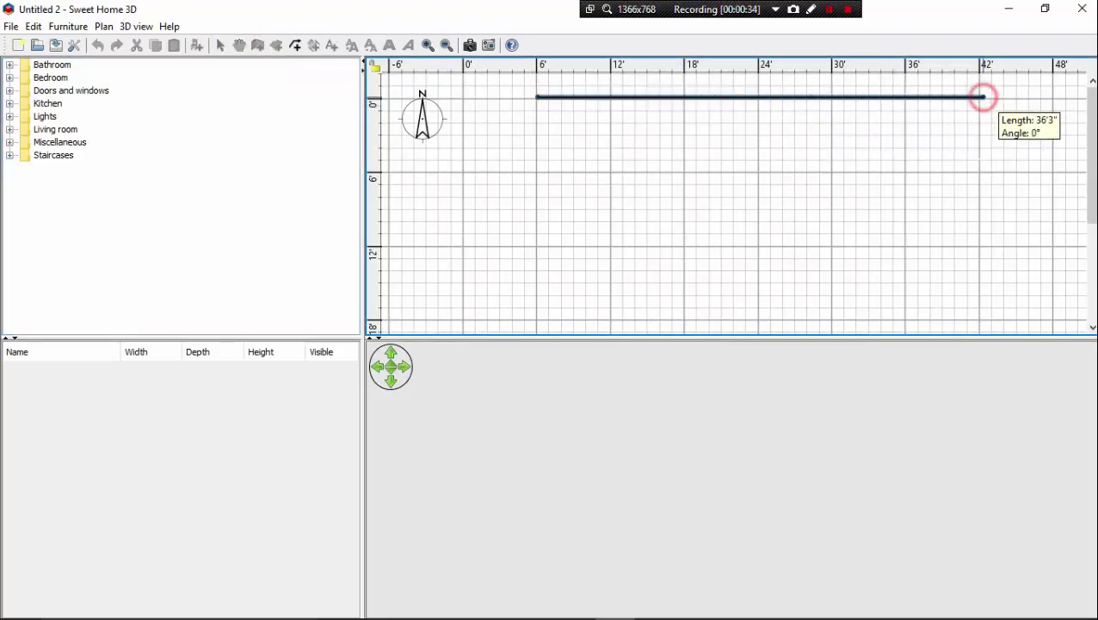
scroll(983, 258, down, 5)
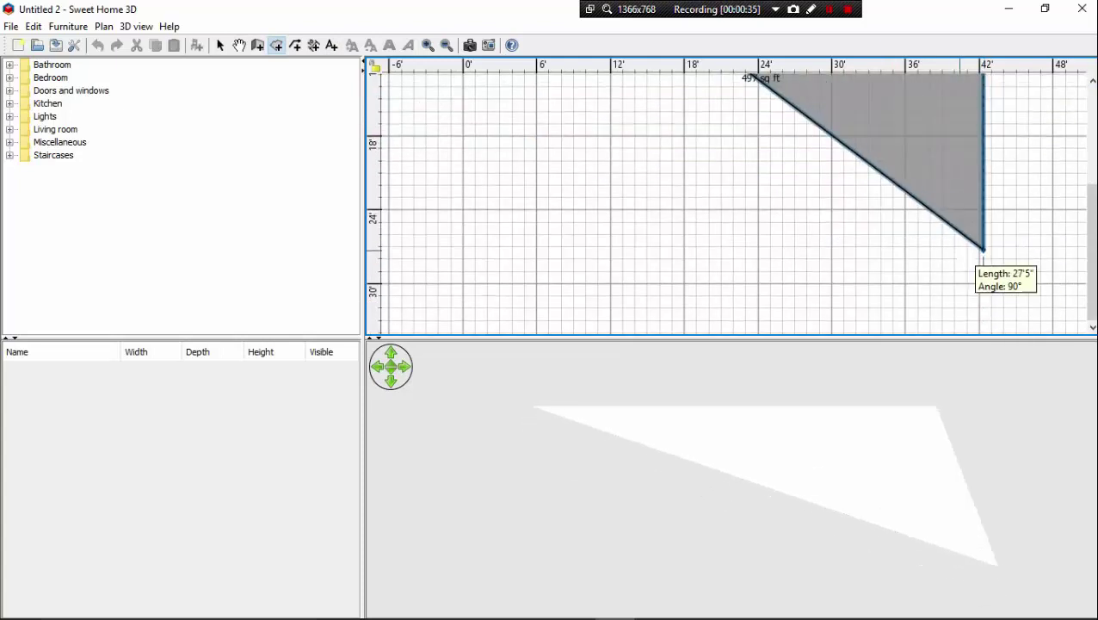
click(983, 282)
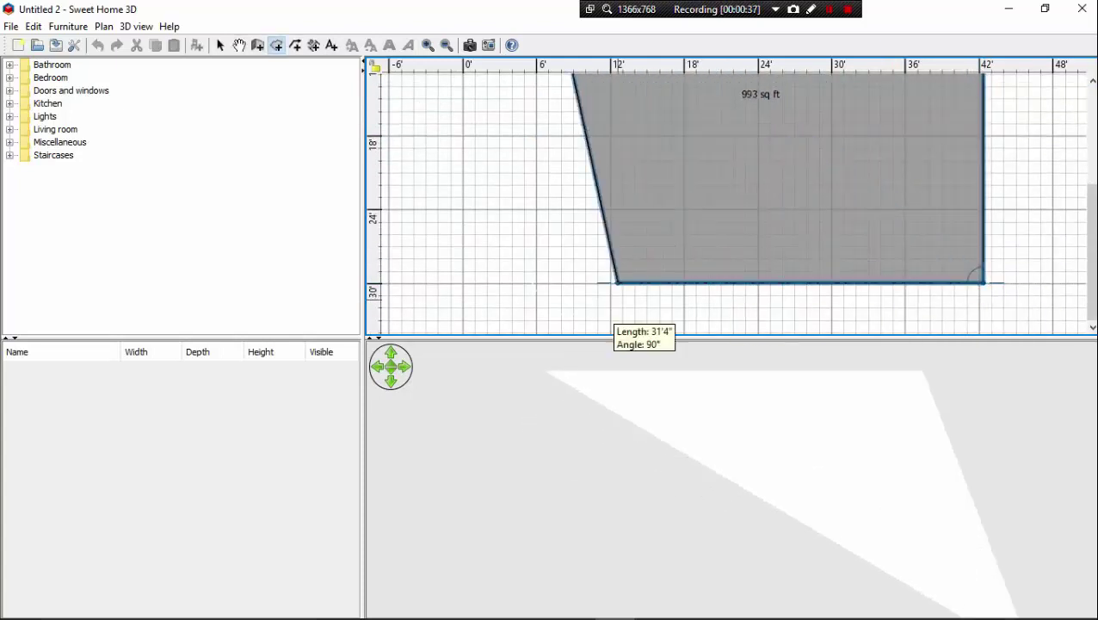
click(534, 282)
scroll(551, 284, up, 1)
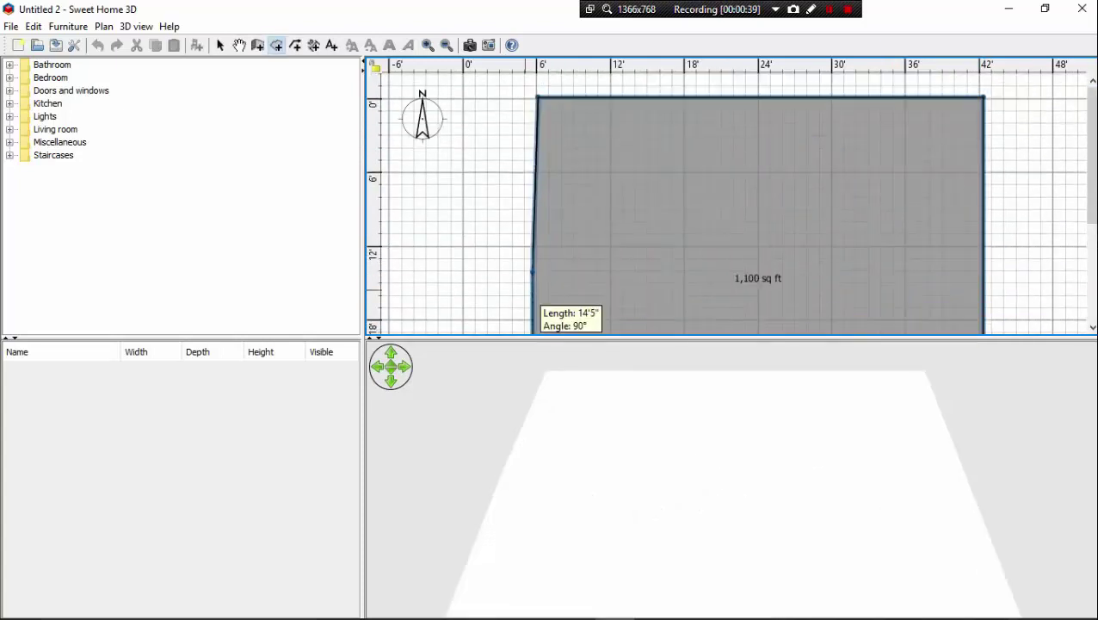
scroll(534, 297, down, 1)
click(533, 283)
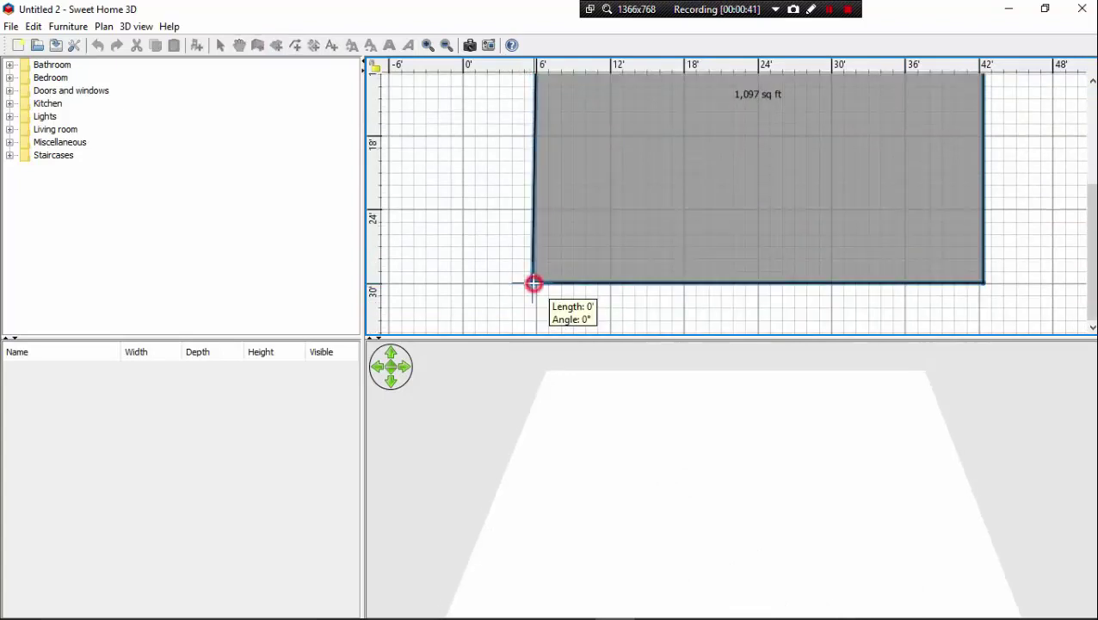
click(533, 283)
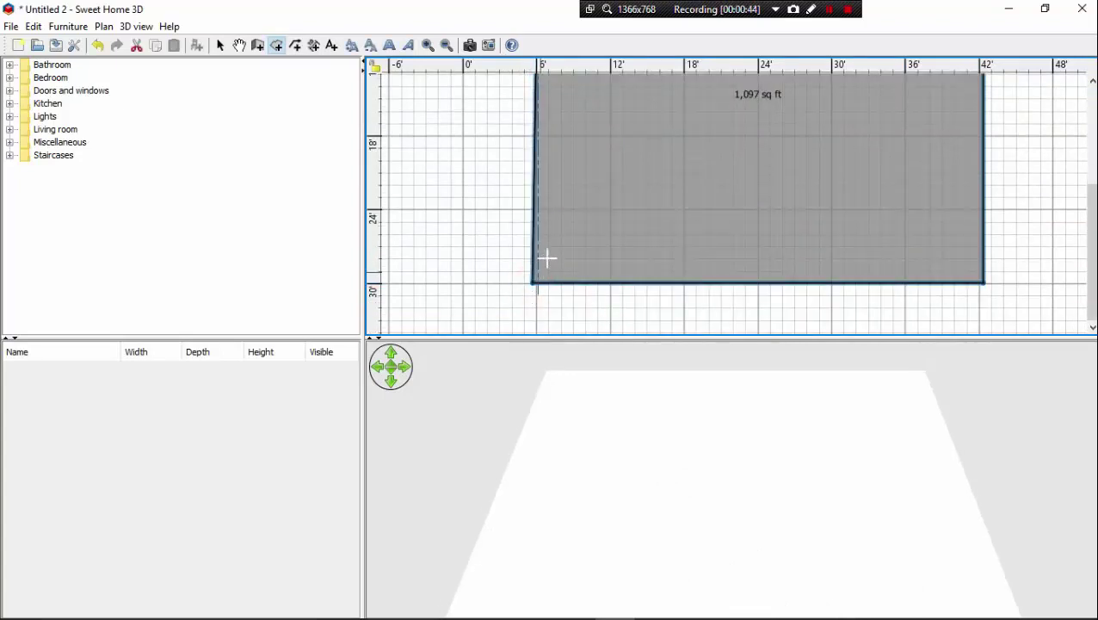
scroll(542, 227, up, 3)
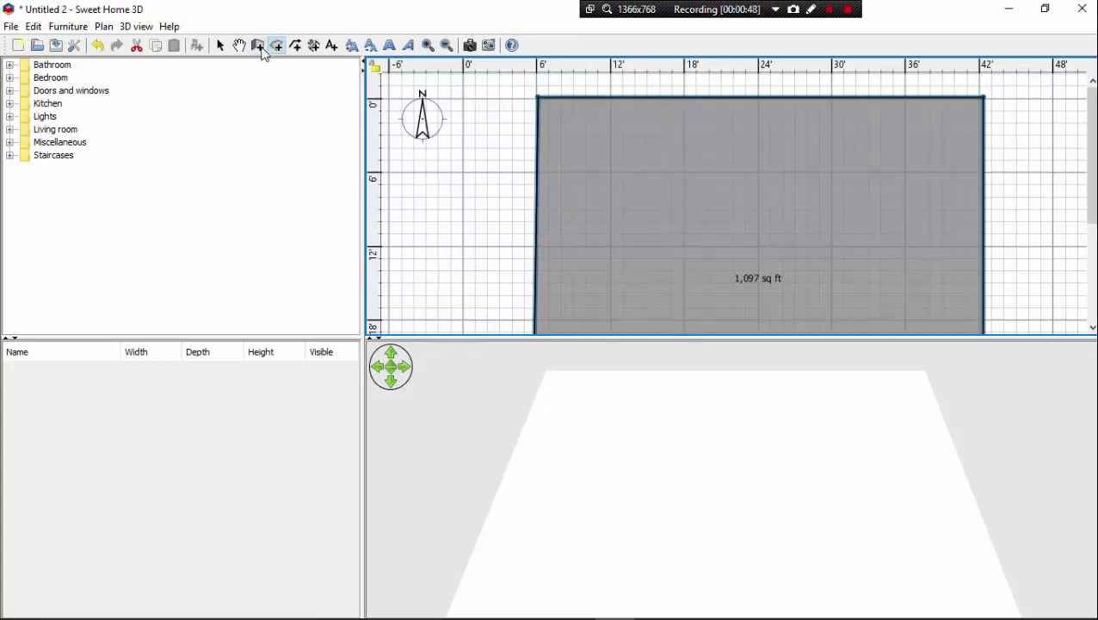
Create walls along all four edges of the room, starting and ending at its northwest corner.
click(258, 46)
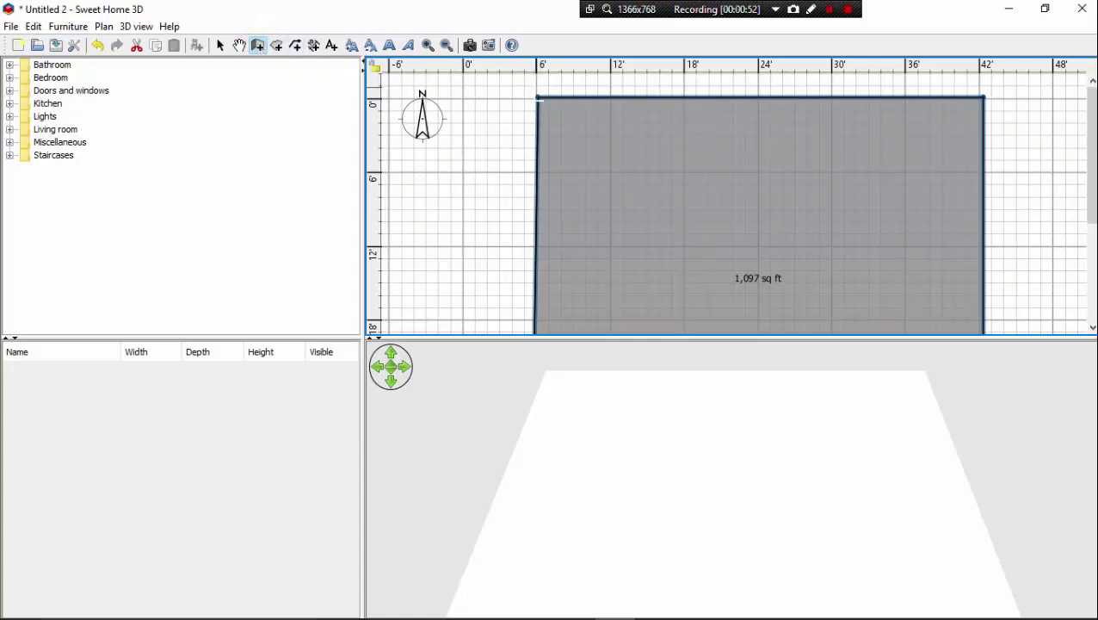
click(541, 100)
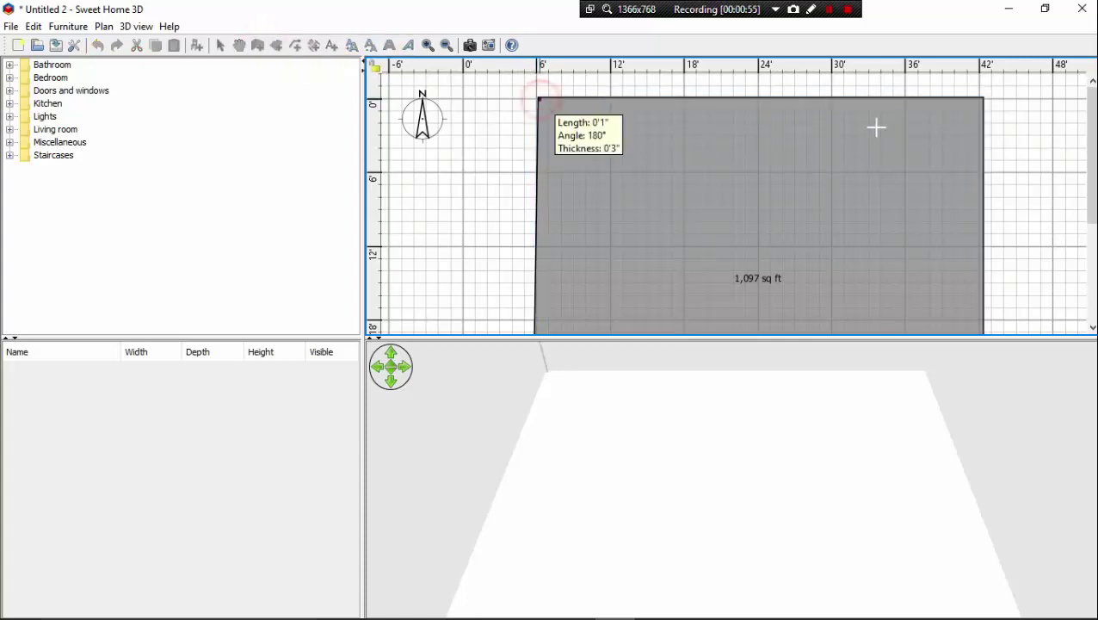
click(982, 101)
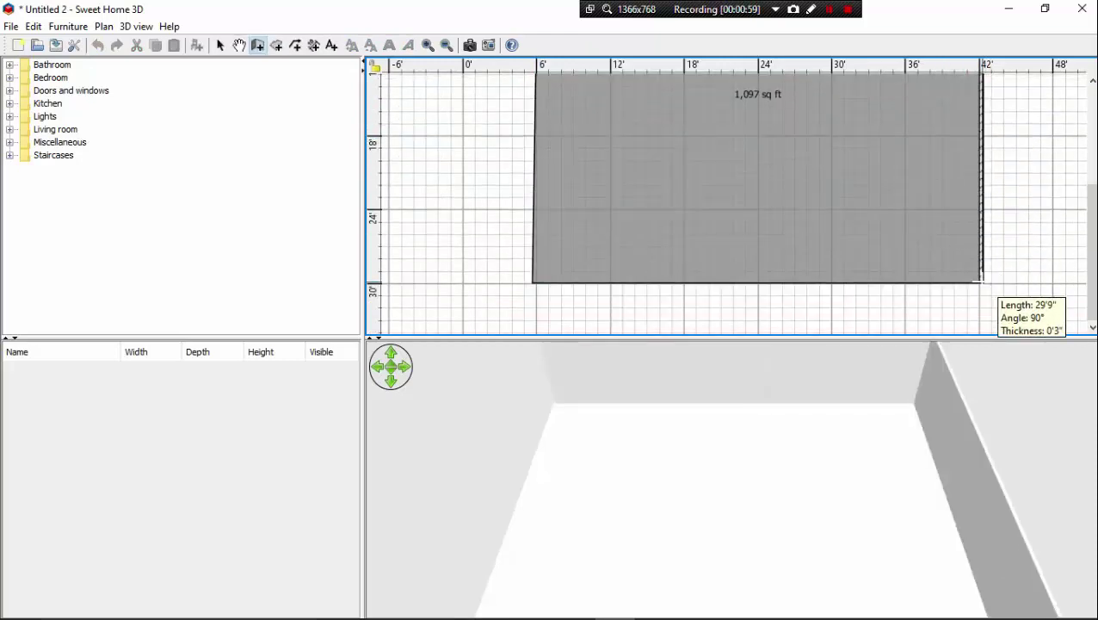
click(980, 281)
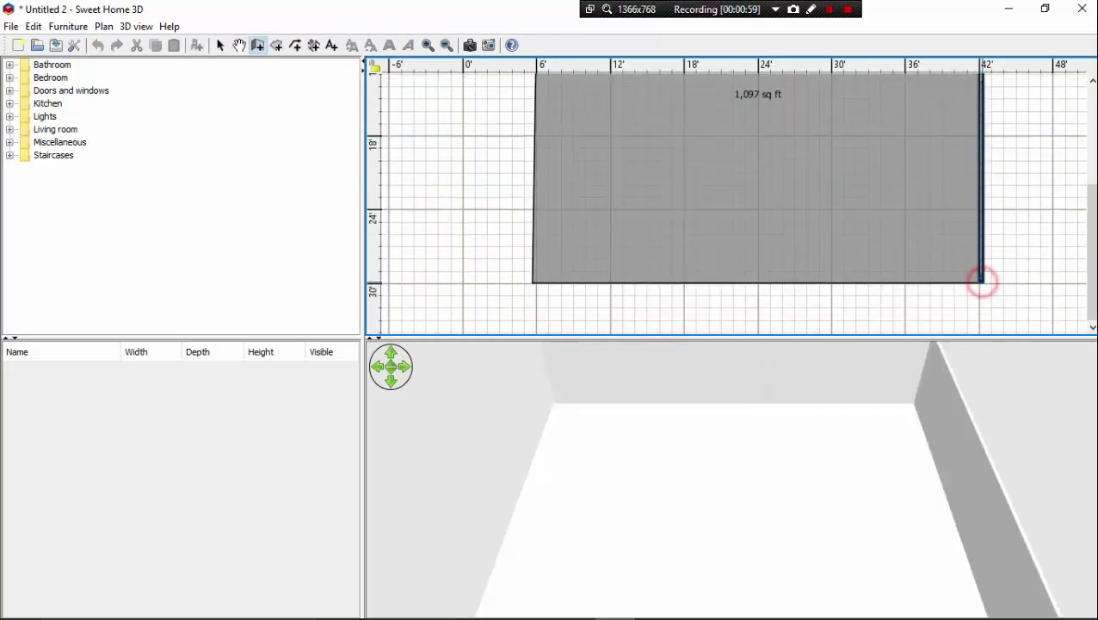
click(535, 279)
scroll(541, 226, up, 3)
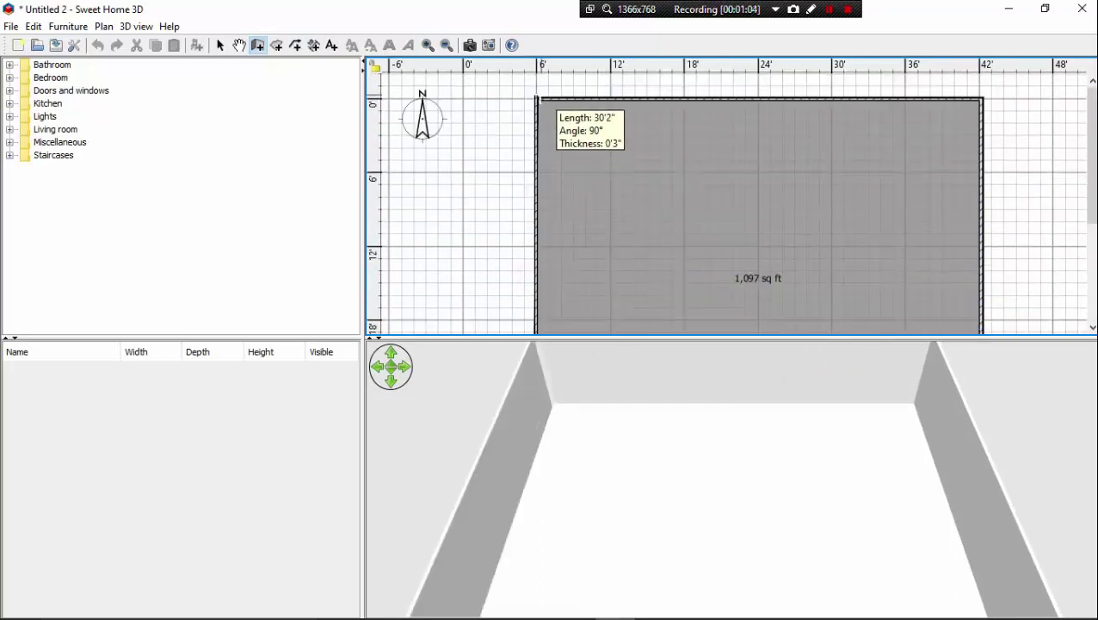
double_click(536, 101)
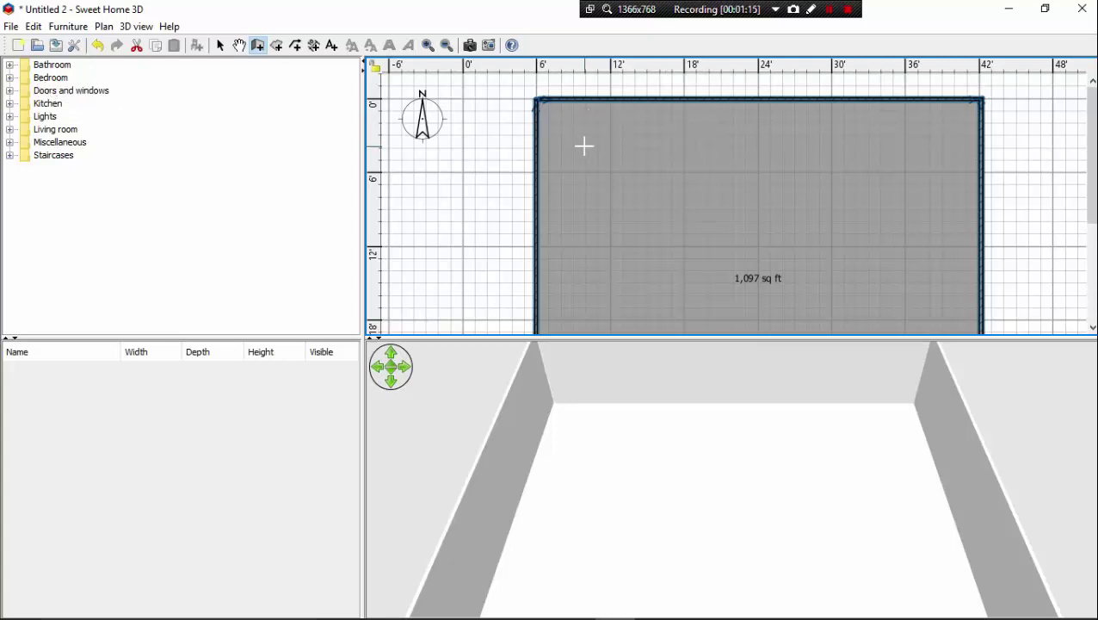
Place a door frame from the Doors and windows category in the west wall at the northwest corner and view it in 3D.
click(8, 91)
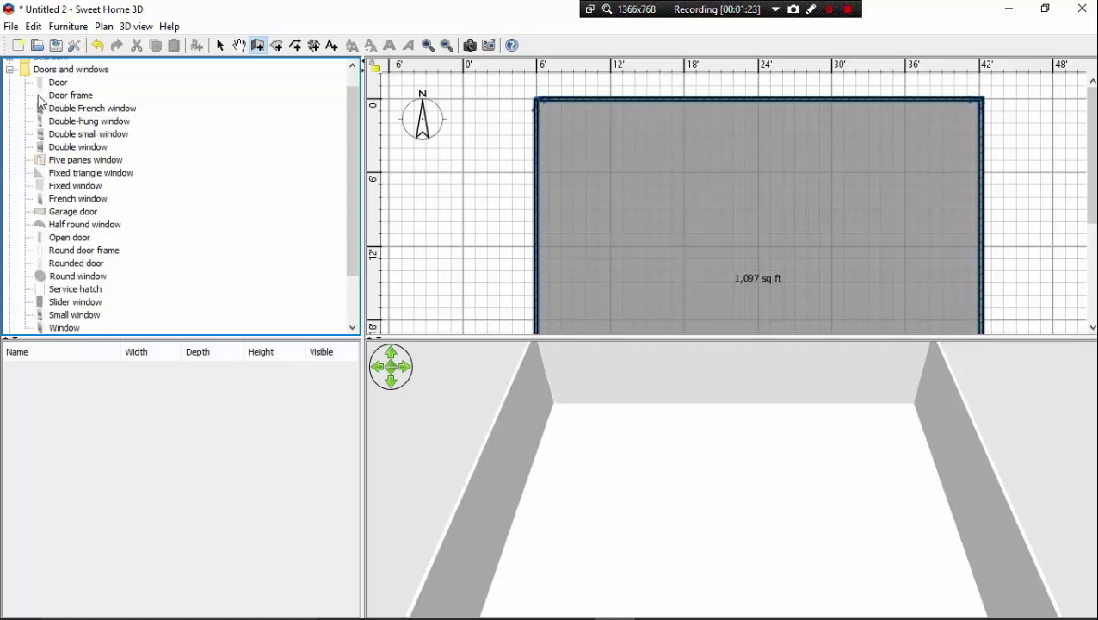
click(38, 94)
drag(41, 101, 542, 111)
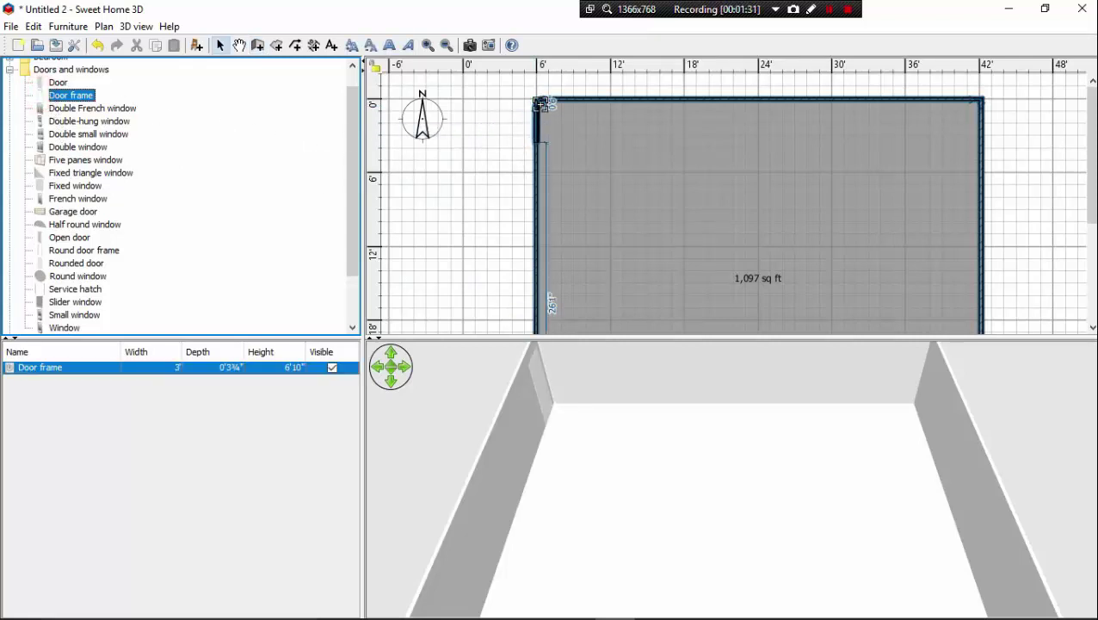
scroll(558, 141, down, 3)
drag(480, 446, 791, 330)
drag(706, 410, 603, 482)
Look through the Doors and windows catalog and examine the full extent of the floor plan.
scroll(107, 214, down, 2)
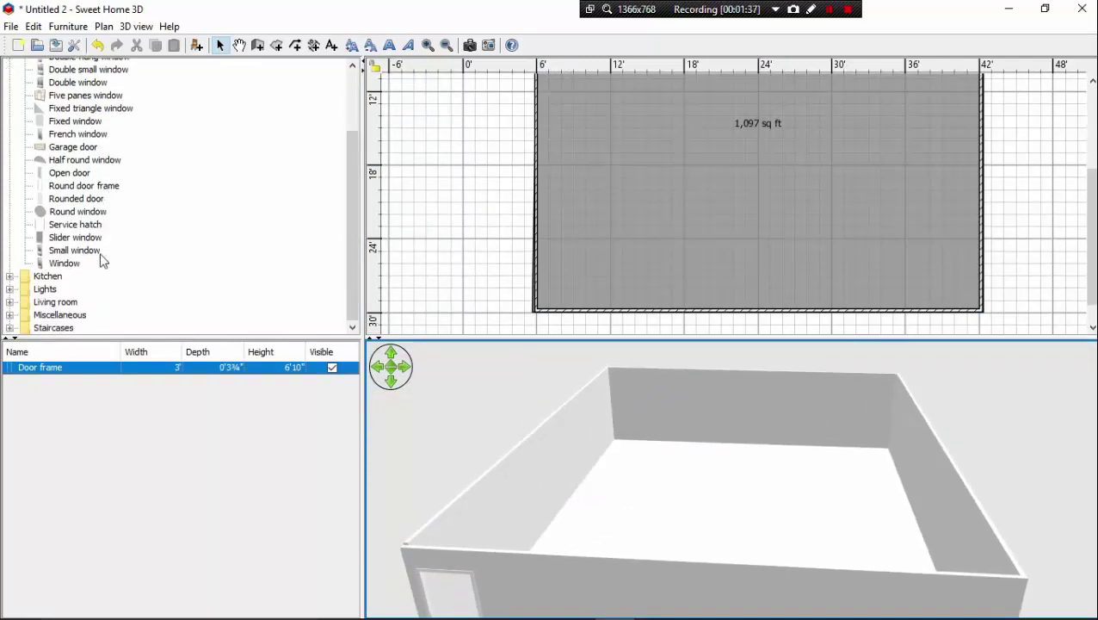
scroll(128, 222, up, 3)
scroll(159, 176, down, 3)
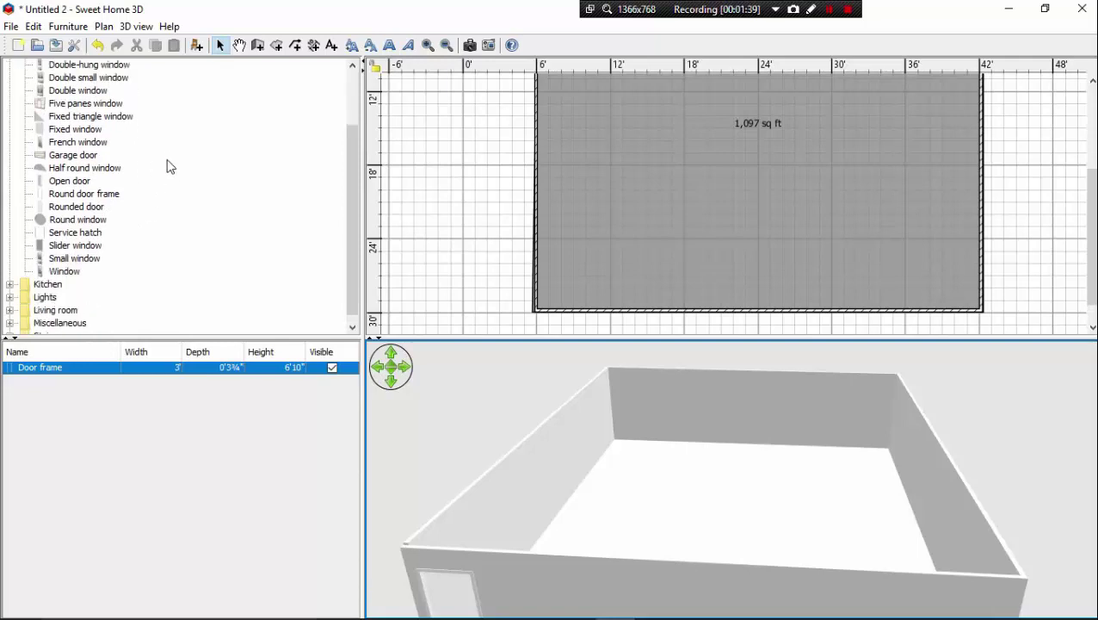
scroll(137, 172, up, 3)
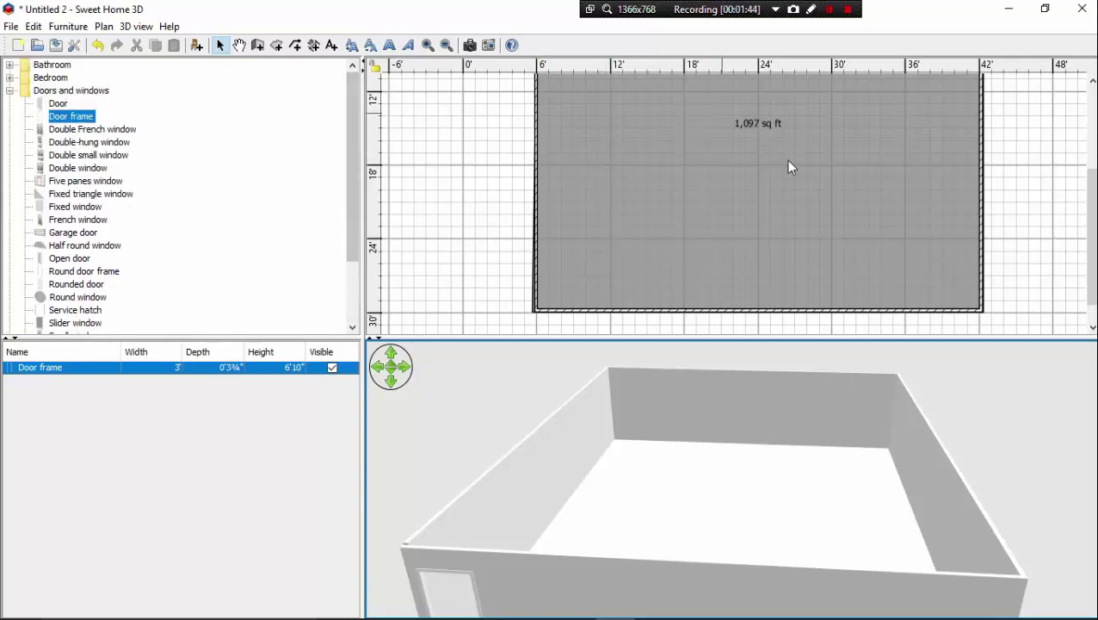
scroll(757, 179, up, 3)
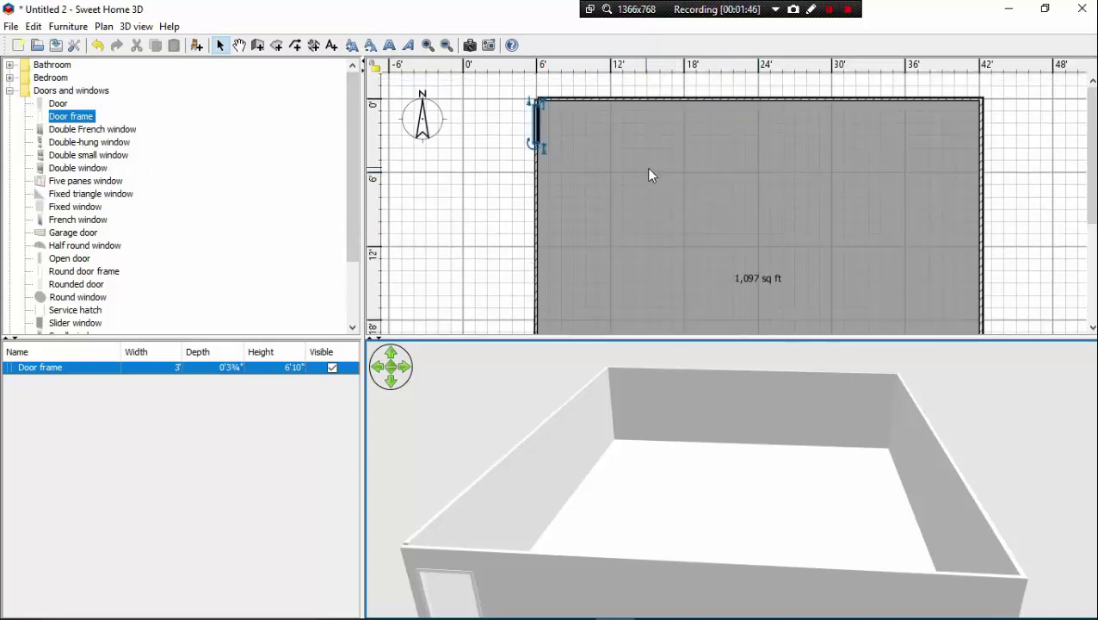
scroll(839, 182, down, 3)
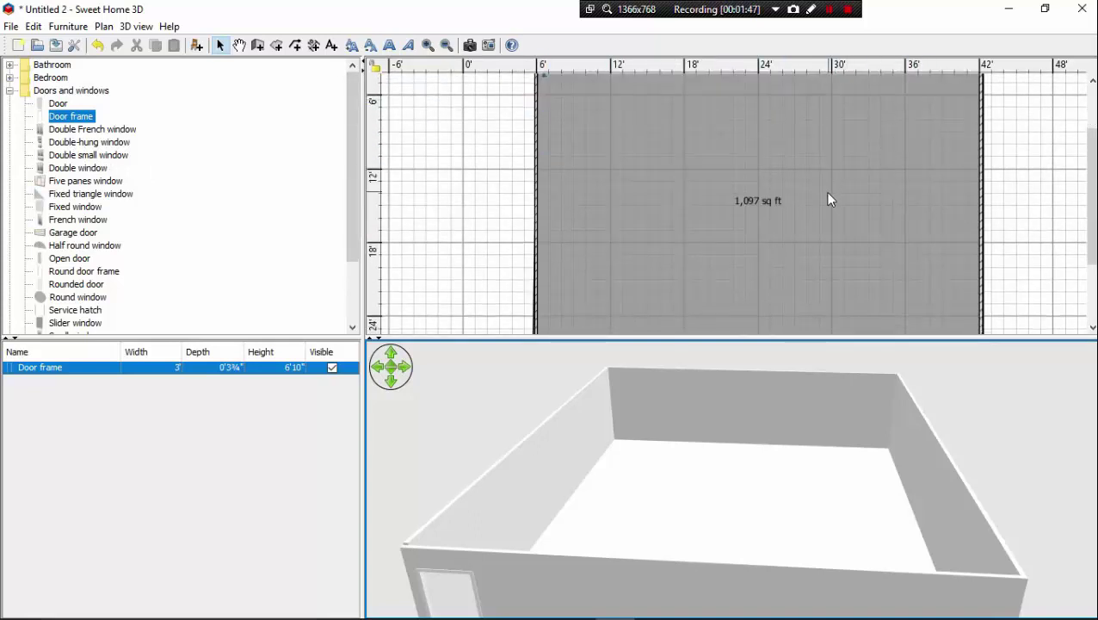
scroll(818, 196, up, 3)
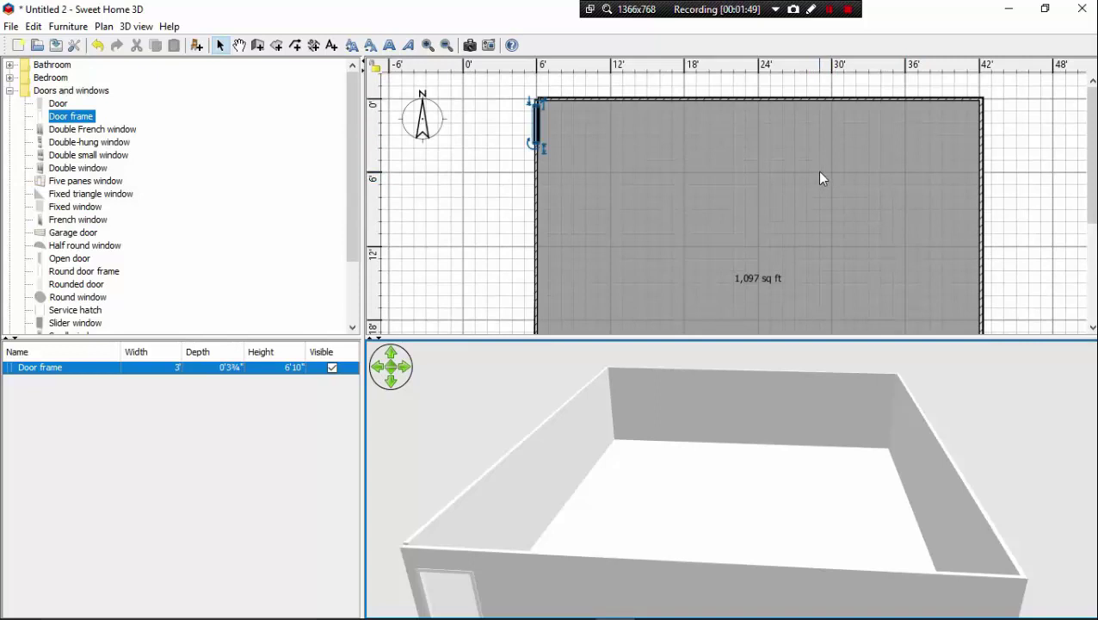
scroll(818, 176, down, 3)
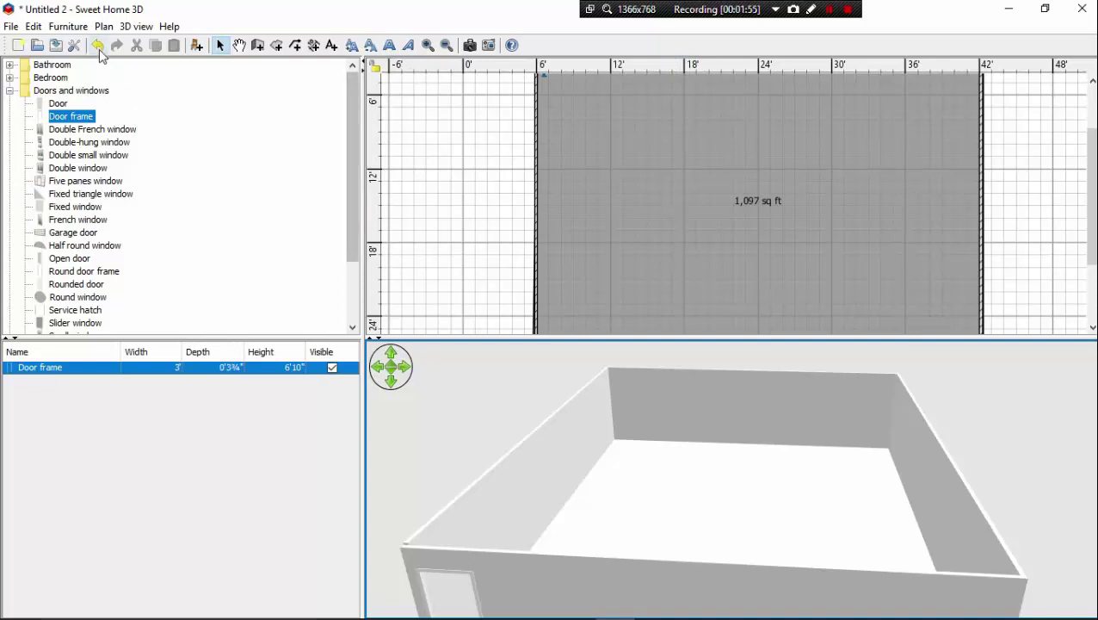
scroll(682, 323, down, 3)
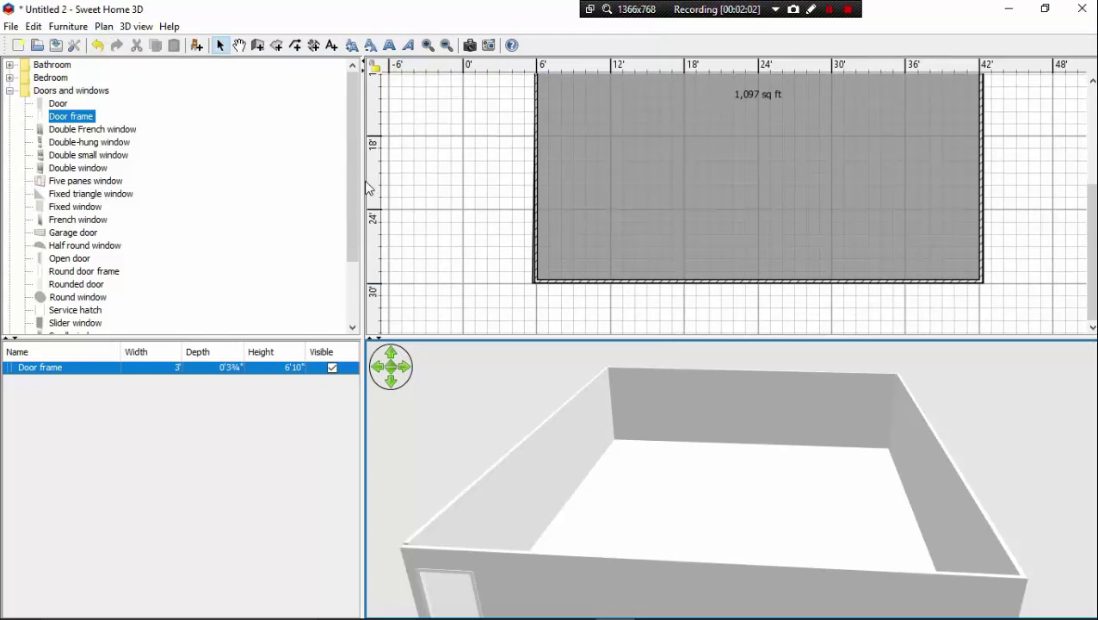
Widen the furniture catalog area slightly and enlarge the height of the plan area.
drag(365, 184, 366, 215)
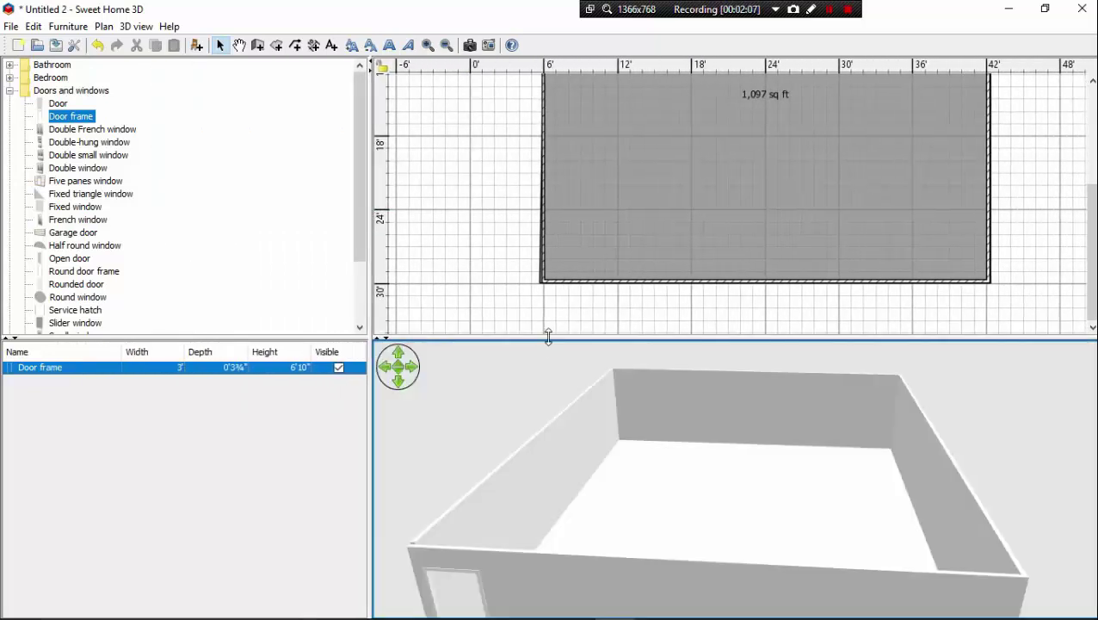
drag(548, 336, 573, 365)
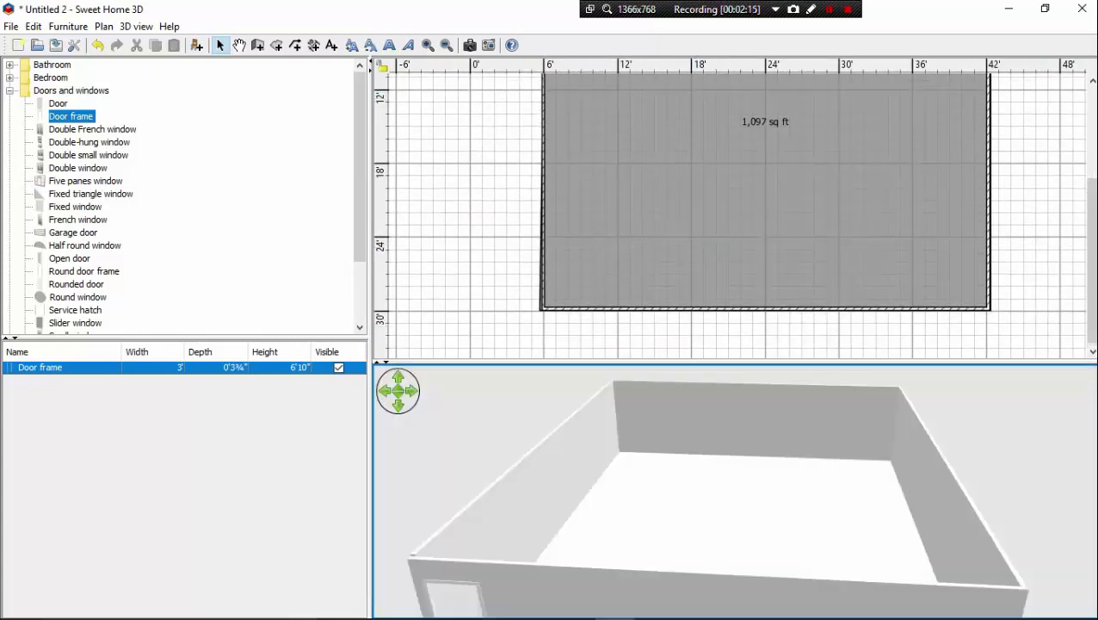
Shift the room very slightly in the plan and clear the selection.
drag(1090, 200, 1091, 112)
mouse_move(745, 224)
mouse_down()
mouse_move(800, 209)
mouse_move(731, 230)
mouse_move(829, 201)
mouse_move(742, 227)
mouse_up()
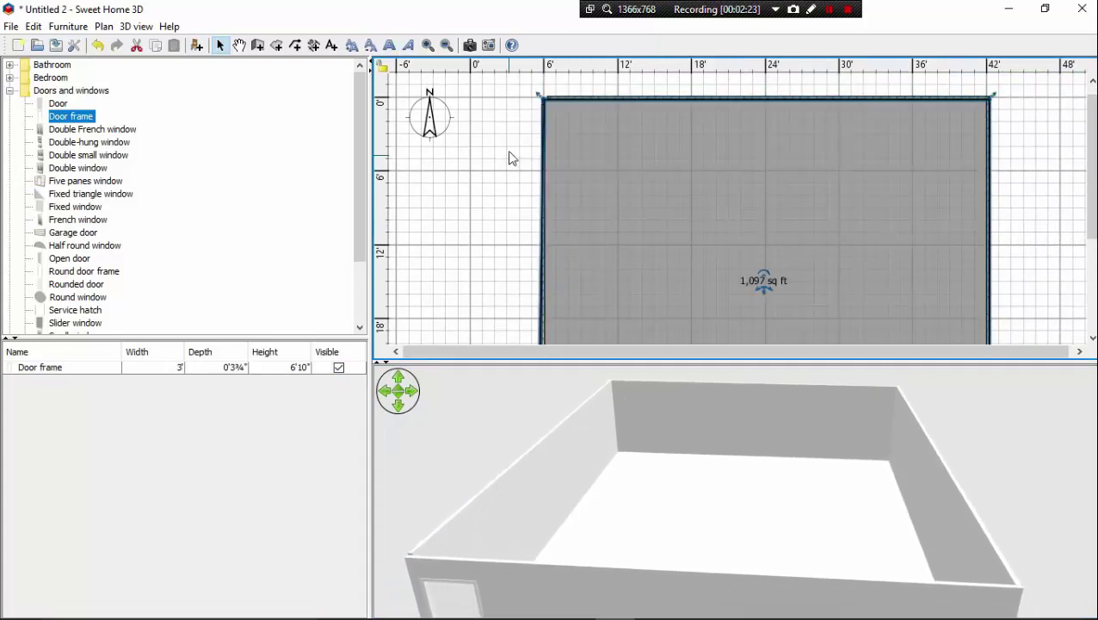
scroll(513, 155, down, 5)
scroll(518, 147, up, 2)
click(471, 164)
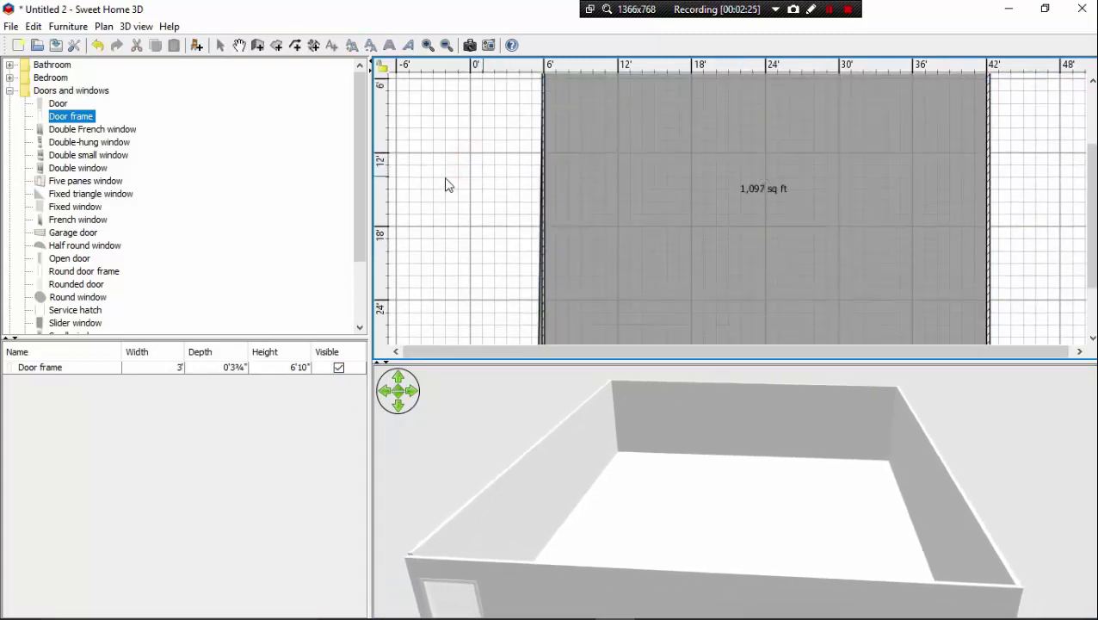
Pan across the plan and orbit the 3D view to examine the walled room from another corner.
click(239, 45)
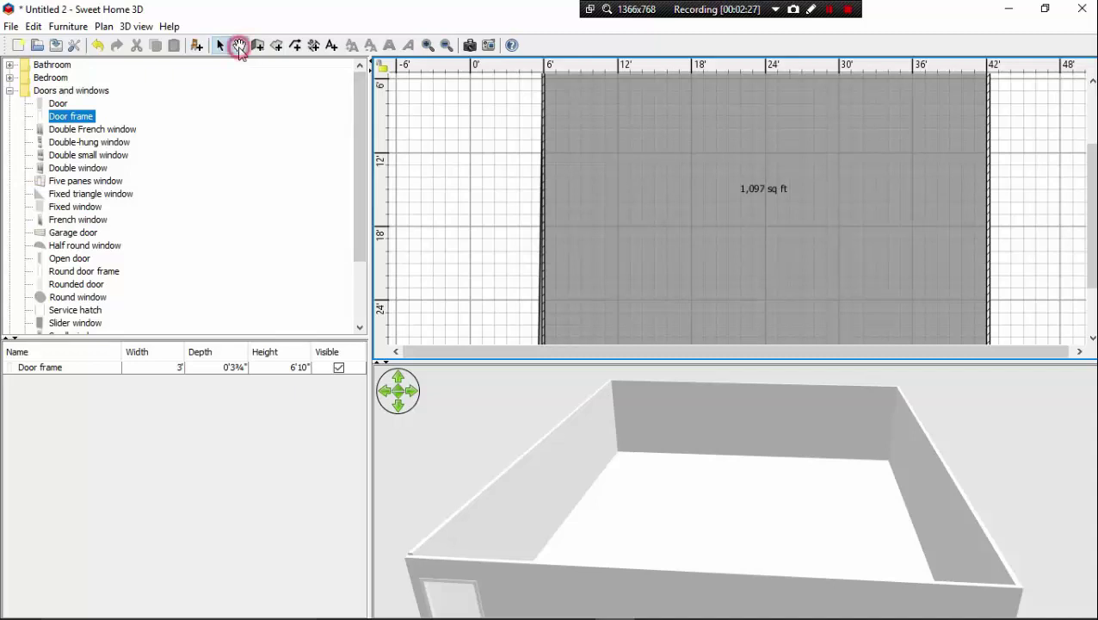
drag(615, 169, 573, 219)
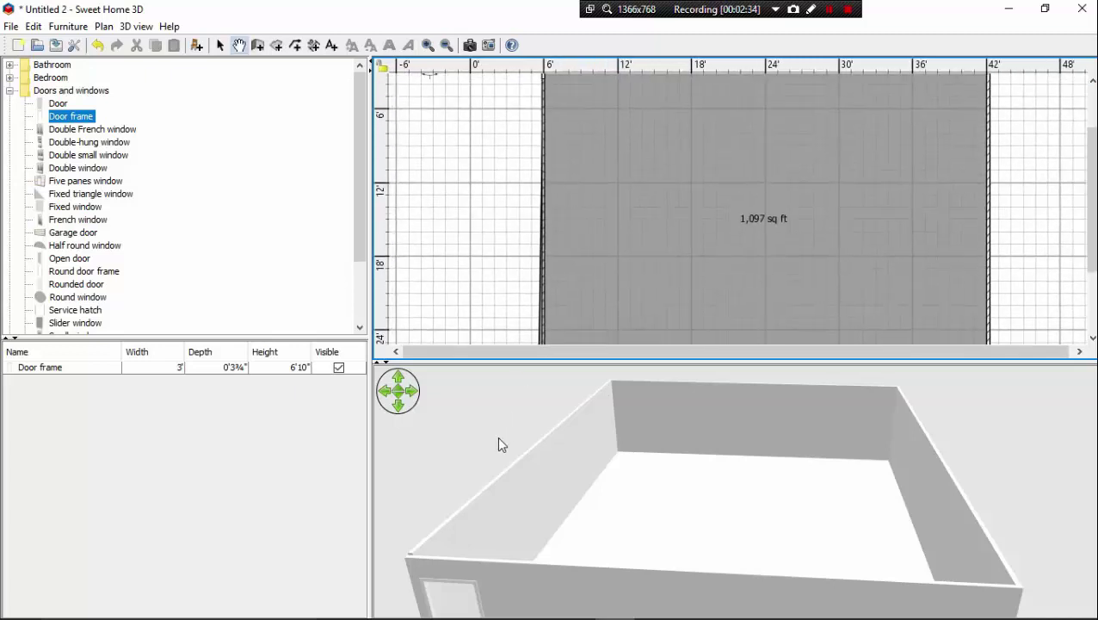
drag(499, 443, 671, 425)
scroll(689, 252, down, 3)
scroll(708, 213, up, 5)
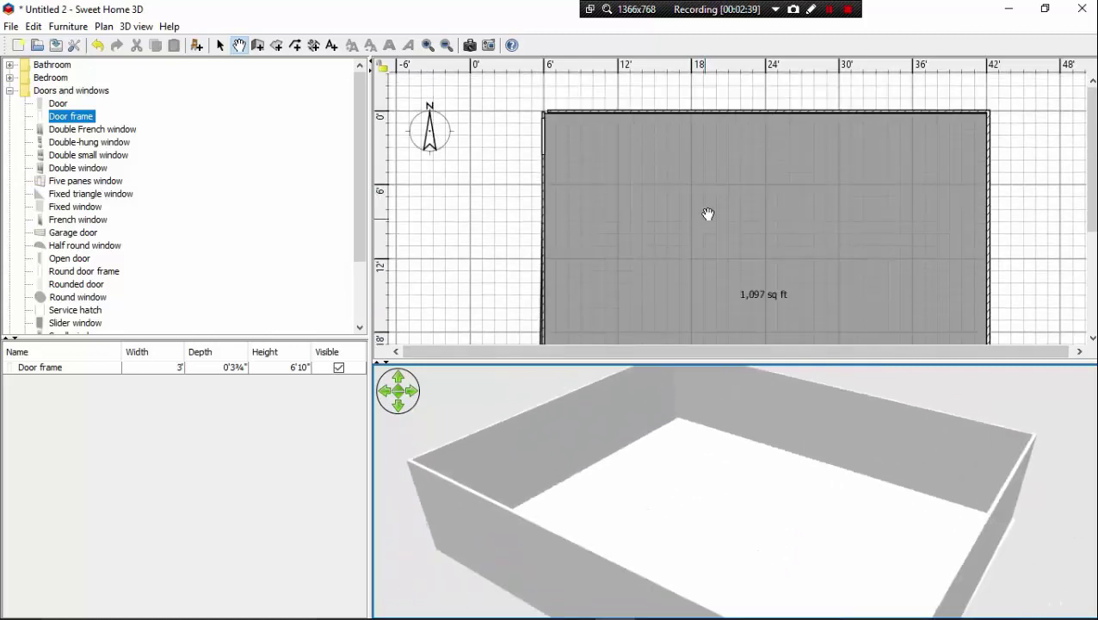
scroll(708, 214, down, 3)
scroll(732, 202, up, 3)
scroll(732, 203, down, 3)
scroll(732, 203, up, 3)
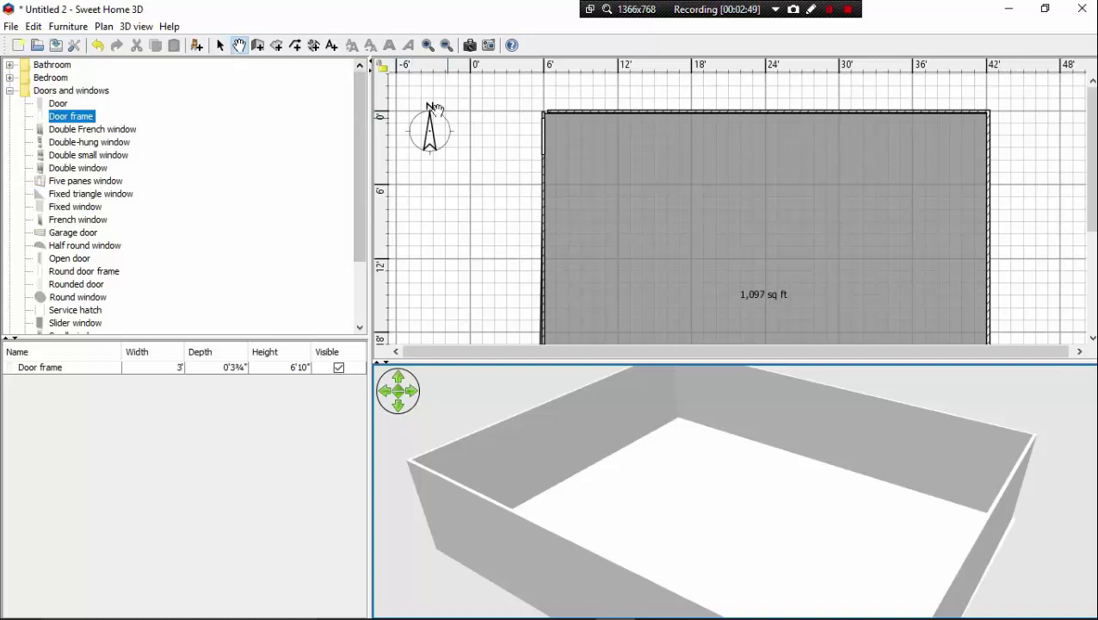
Return to selection mode and zoom in closely on the west wall in the plan.
click(221, 46)
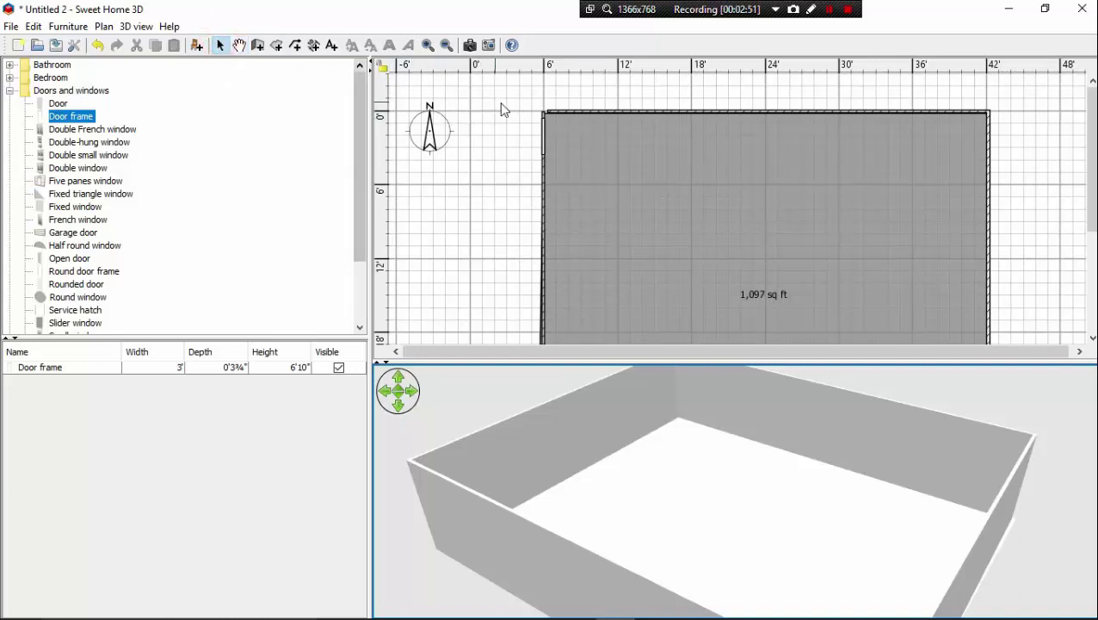
click(220, 46)
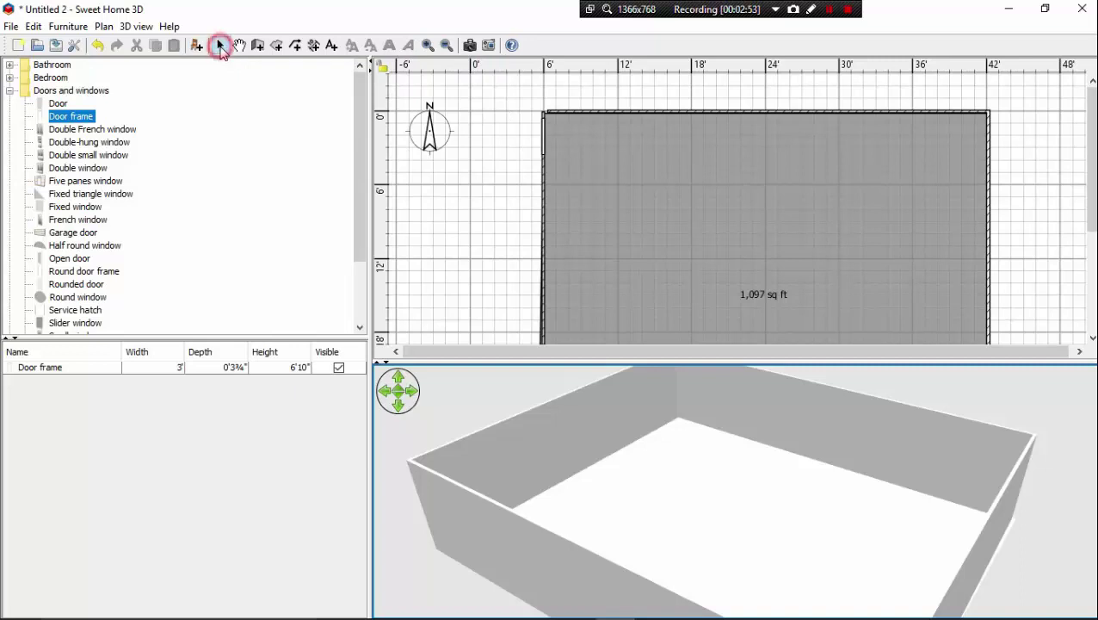
click(428, 48)
click(428, 49)
click(428, 49)
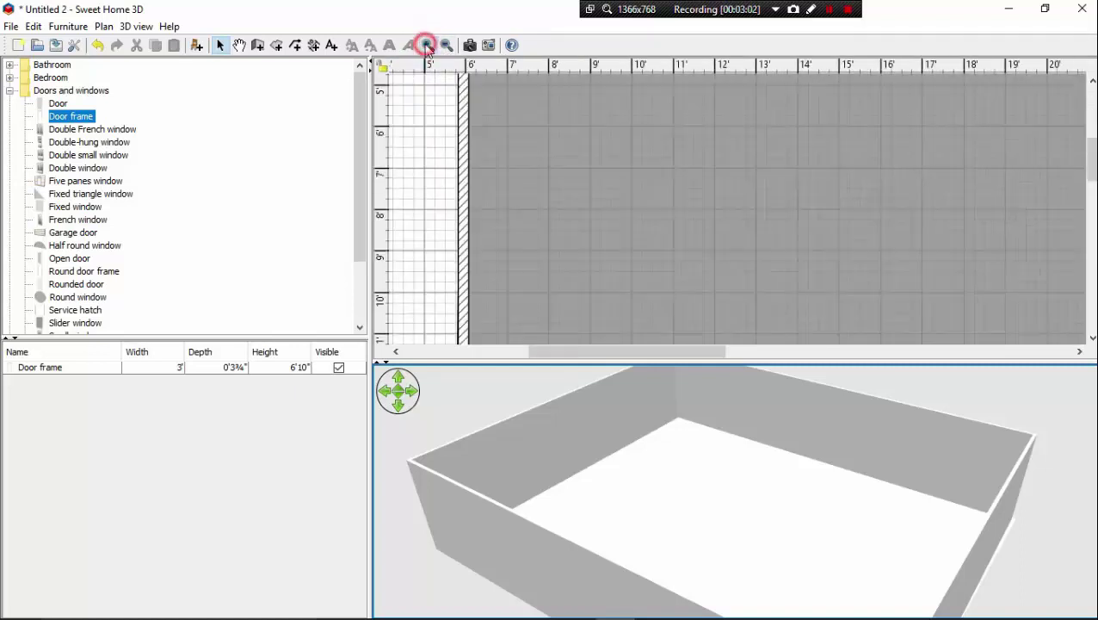
Zoom the plan in and back out until the whole room is in view.
click(427, 48)
click(428, 48)
click(446, 49)
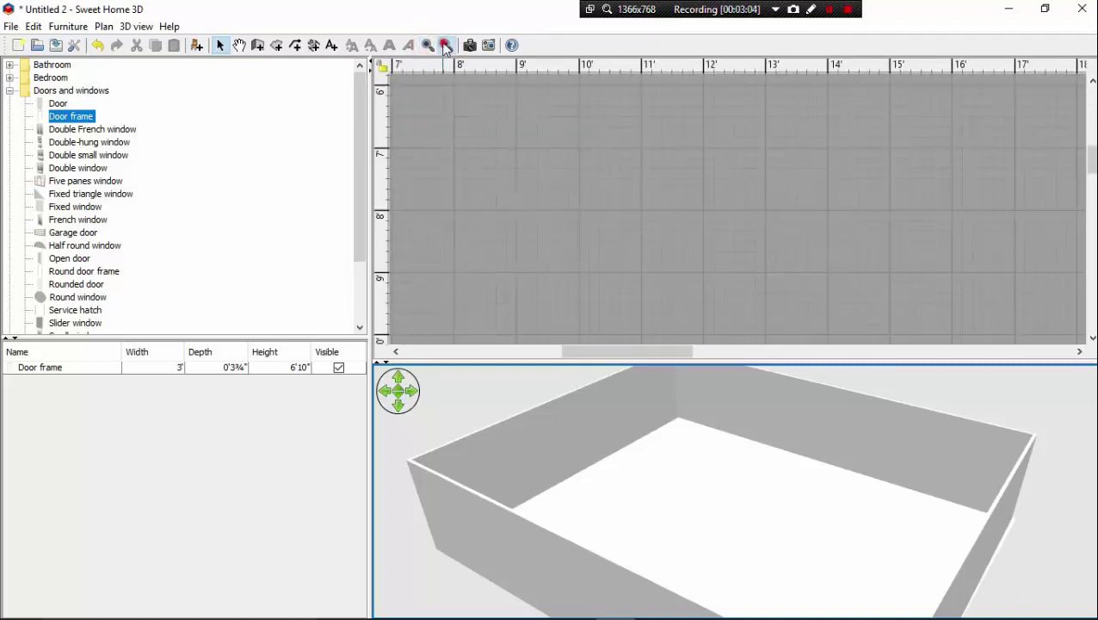
click(445, 48)
click(445, 48)
click(445, 48)
click(445, 49)
click(445, 48)
click(445, 49)
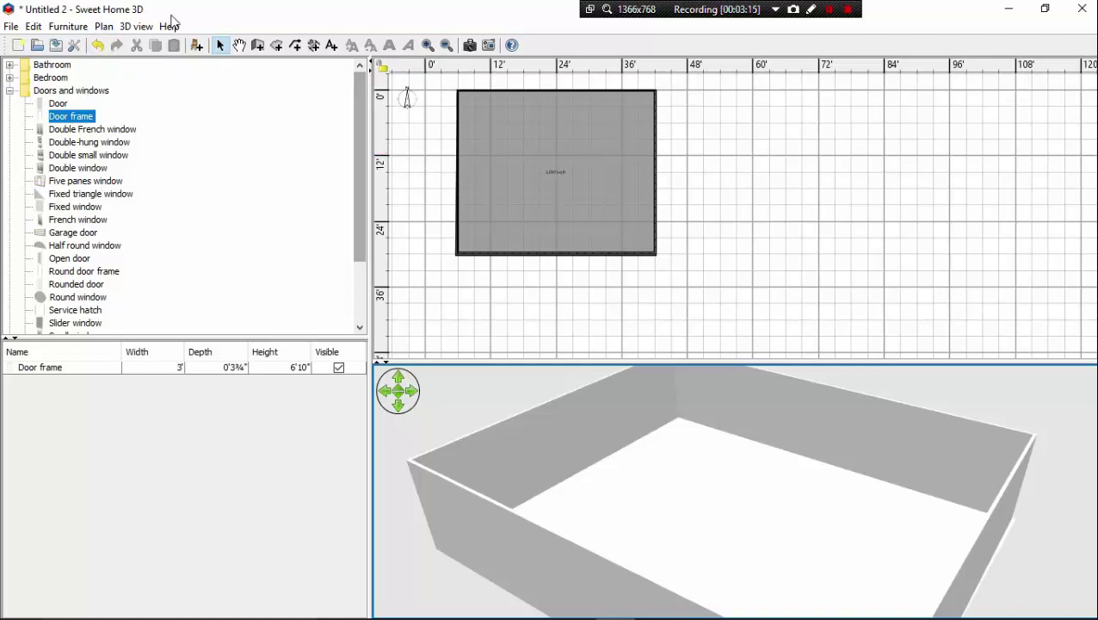
Add a dimension along the full length of the room's west wall, with the dimension line offset outside the wall.
click(104, 27)
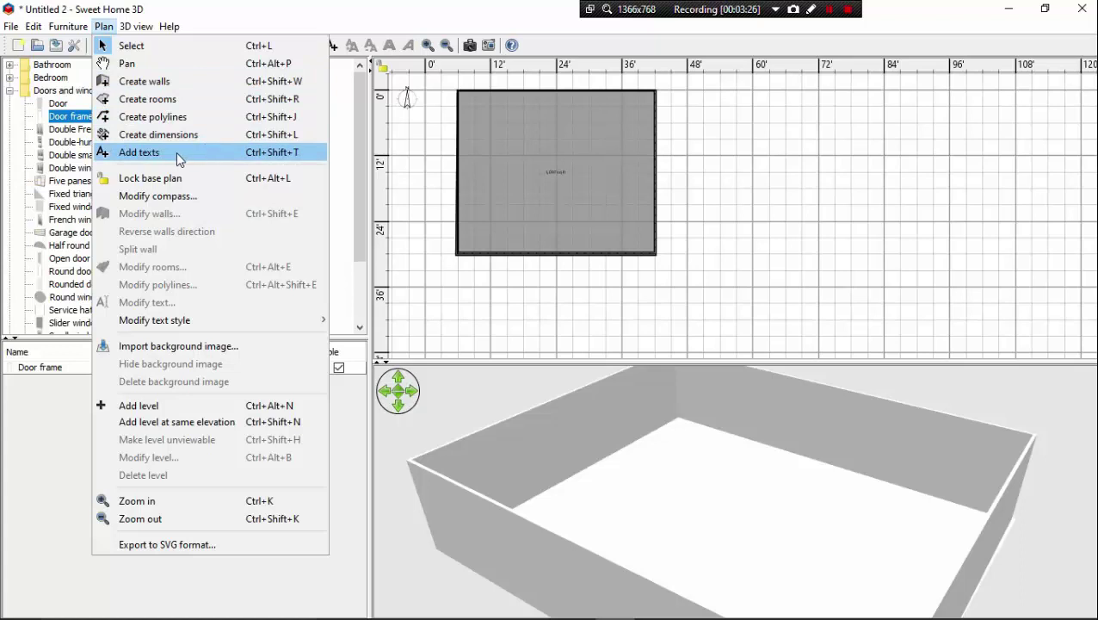
click(107, 134)
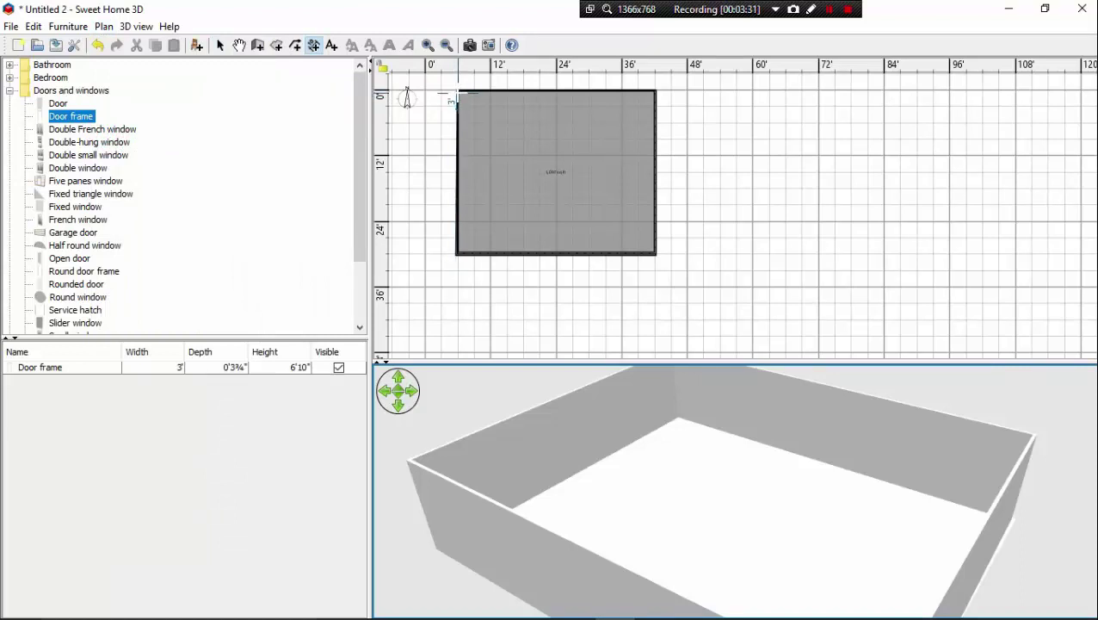
click(457, 93)
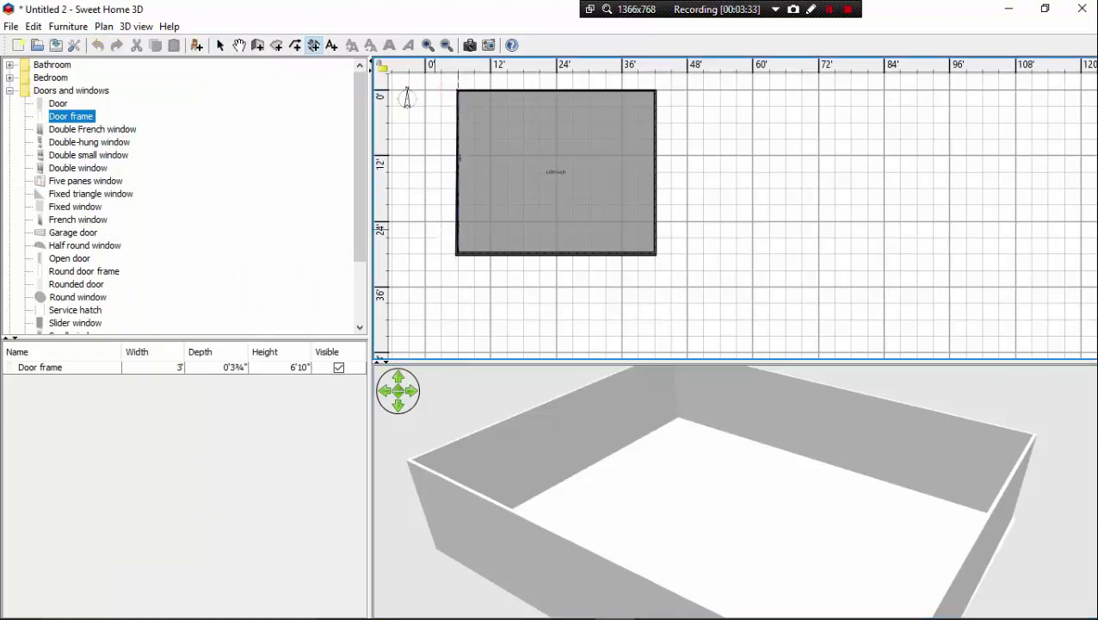
click(457, 255)
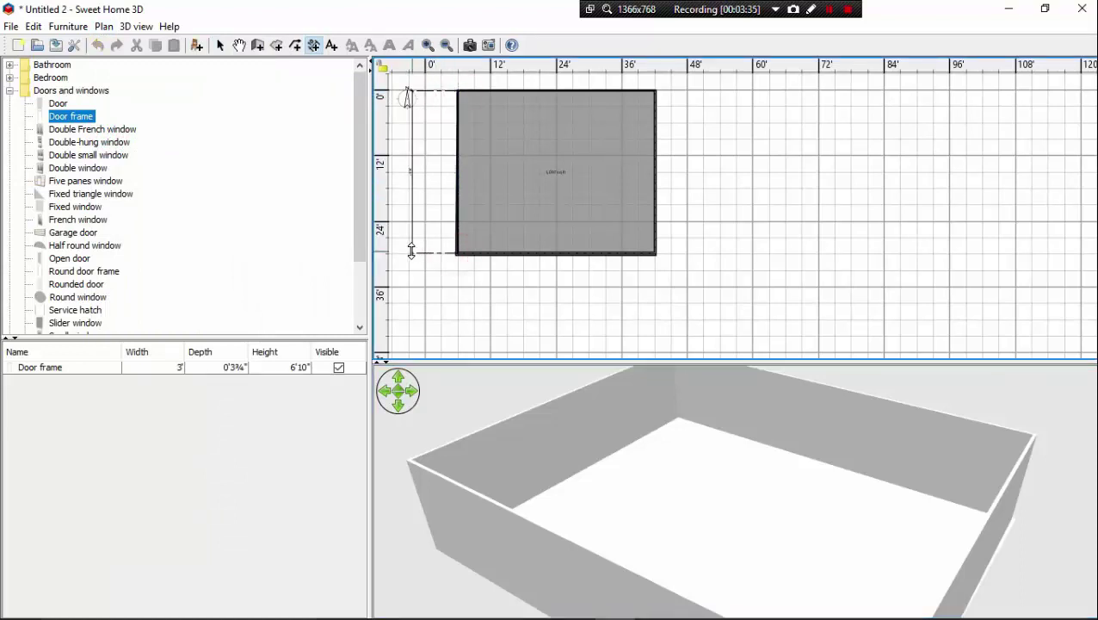
click(412, 252)
Examine the west wall's dimension up close in the plan and view the door frame in the 3D view.
click(428, 44)
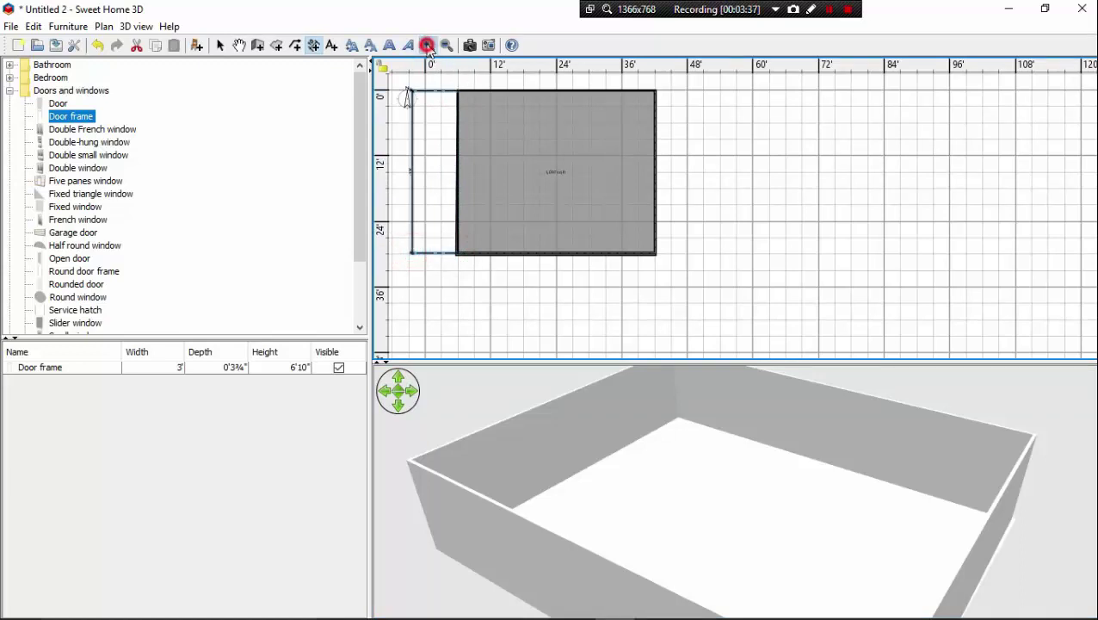
click(428, 45)
click(428, 44)
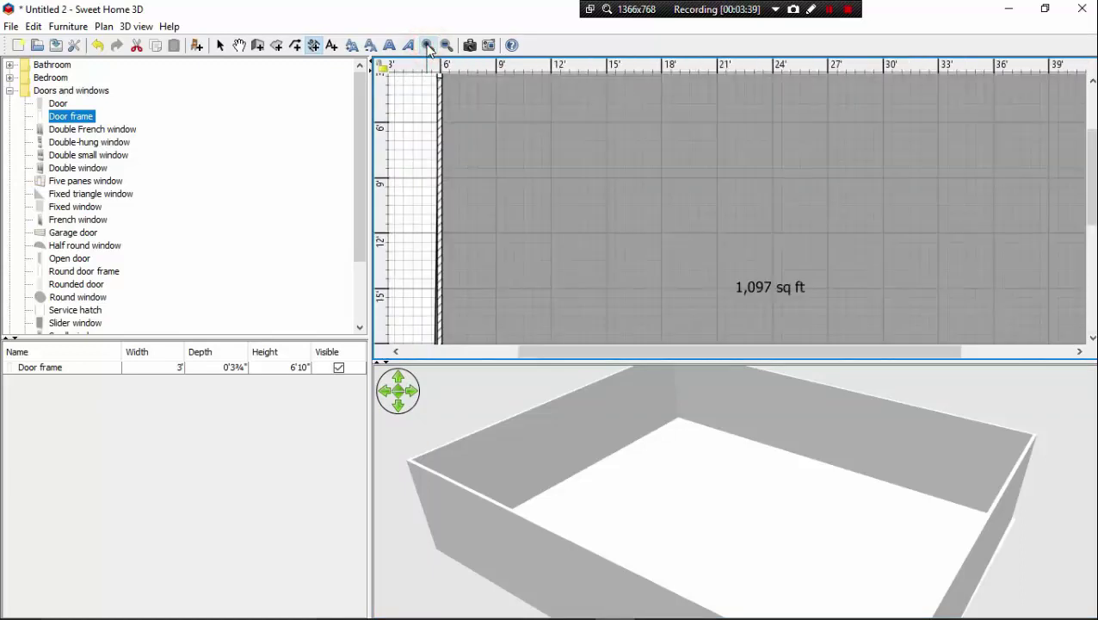
click(447, 45)
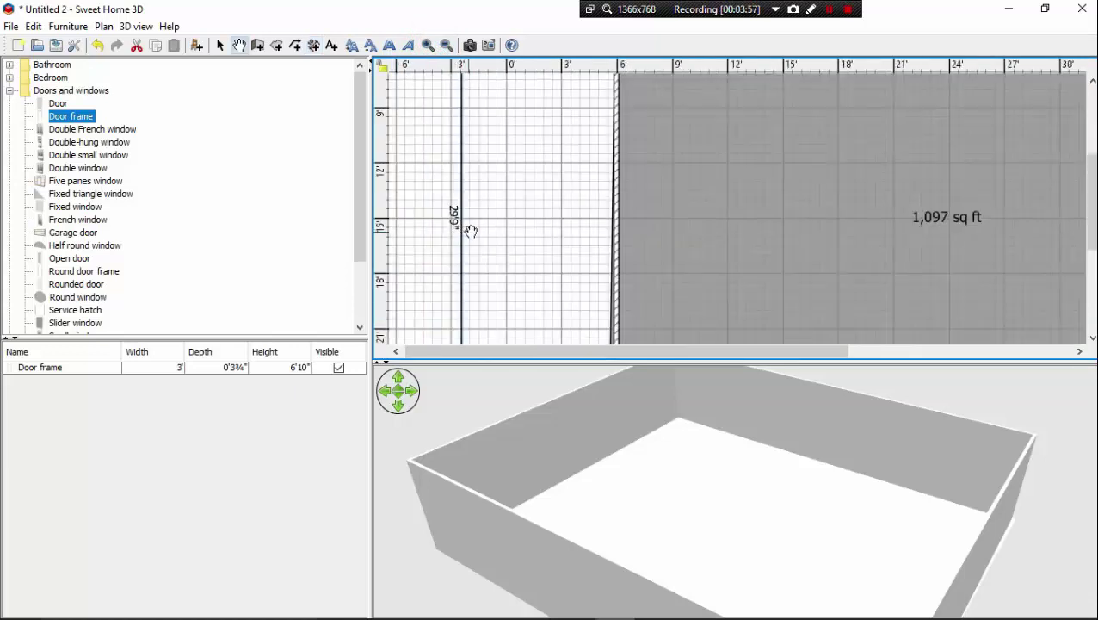
scroll(471, 231, up, 3)
scroll(477, 240, down, 3)
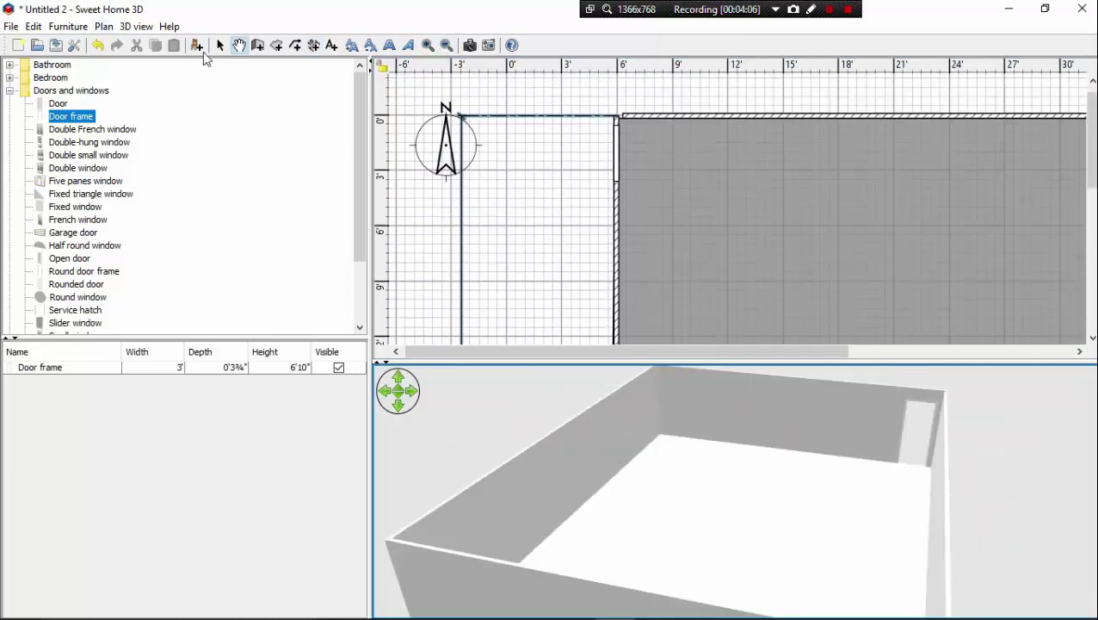
drag(560, 463, 757, 452)
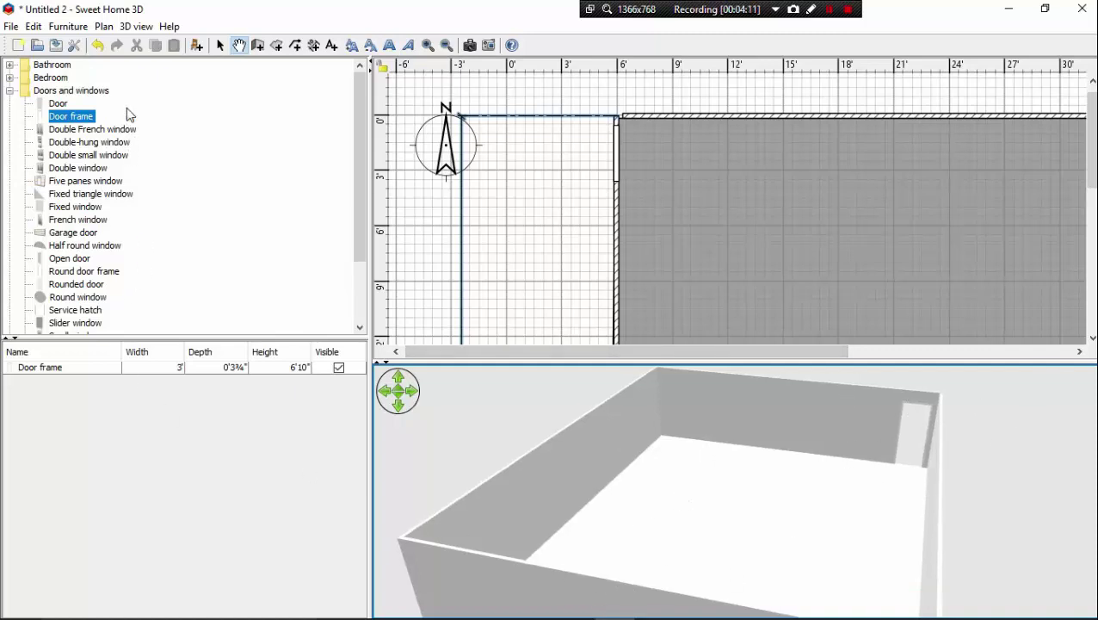
Display the 3D view in a separate window, move it over the furniture catalog and make it taller.
click(134, 28)
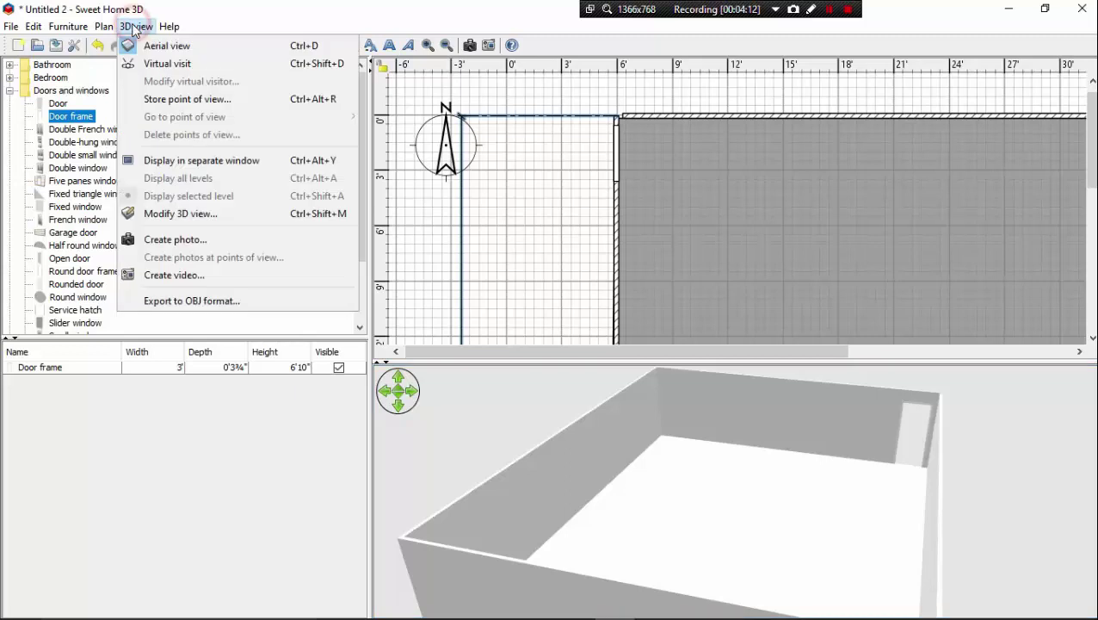
click(225, 164)
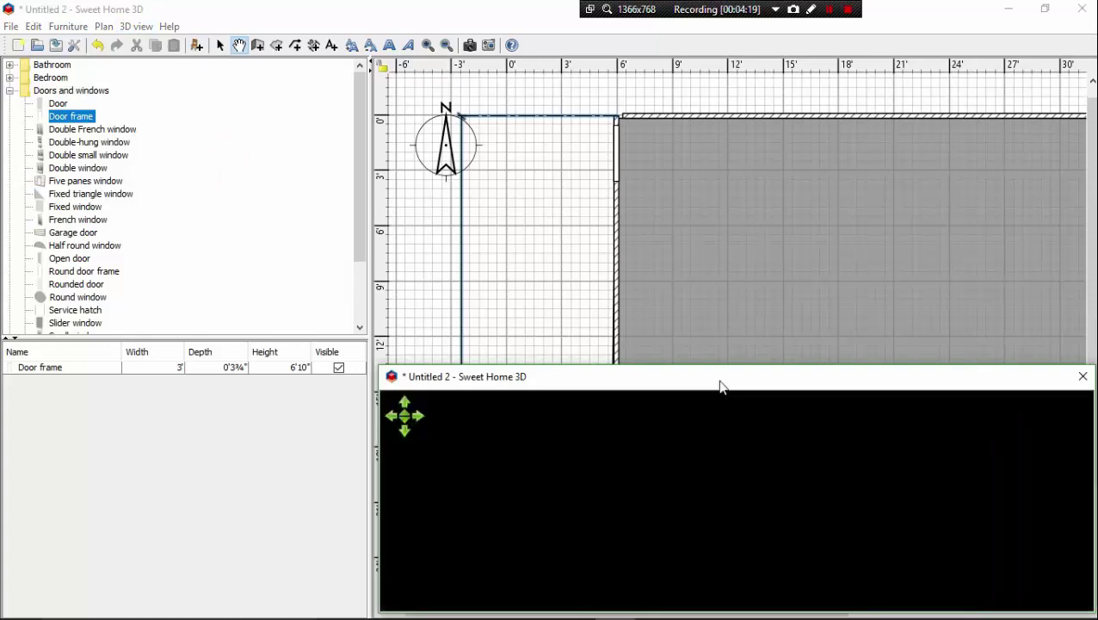
drag(720, 378, 436, 11)
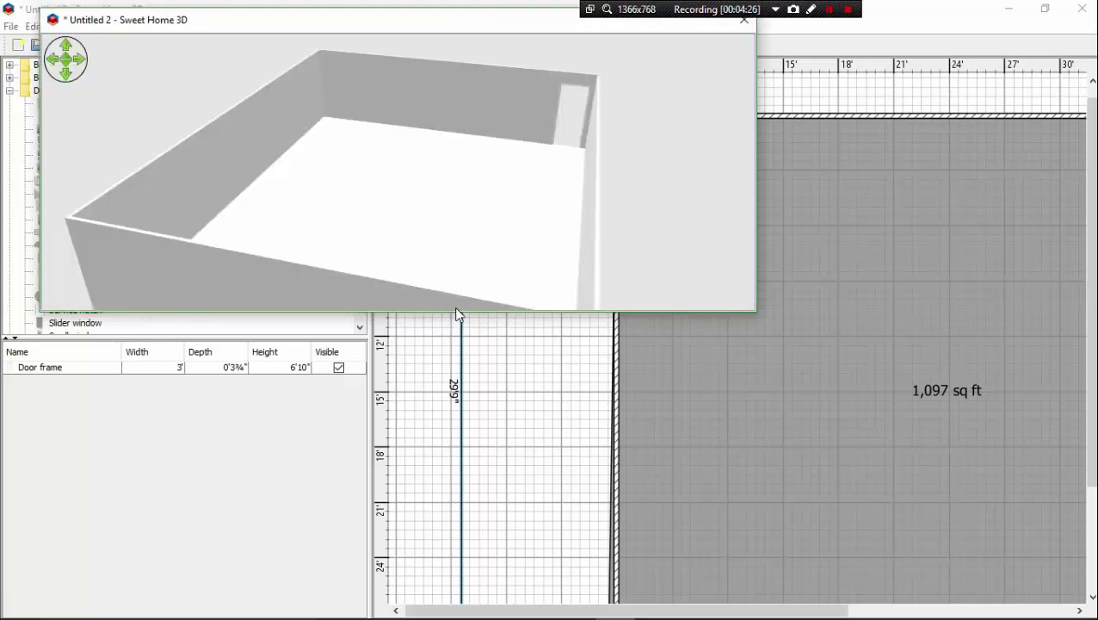
click(456, 312)
drag(457, 315, 424, 499)
Move the separate 3D window down off the plan and close it so the 3D view docks again.
drag(456, 28, 556, 618)
scroll(631, 299, down, 3)
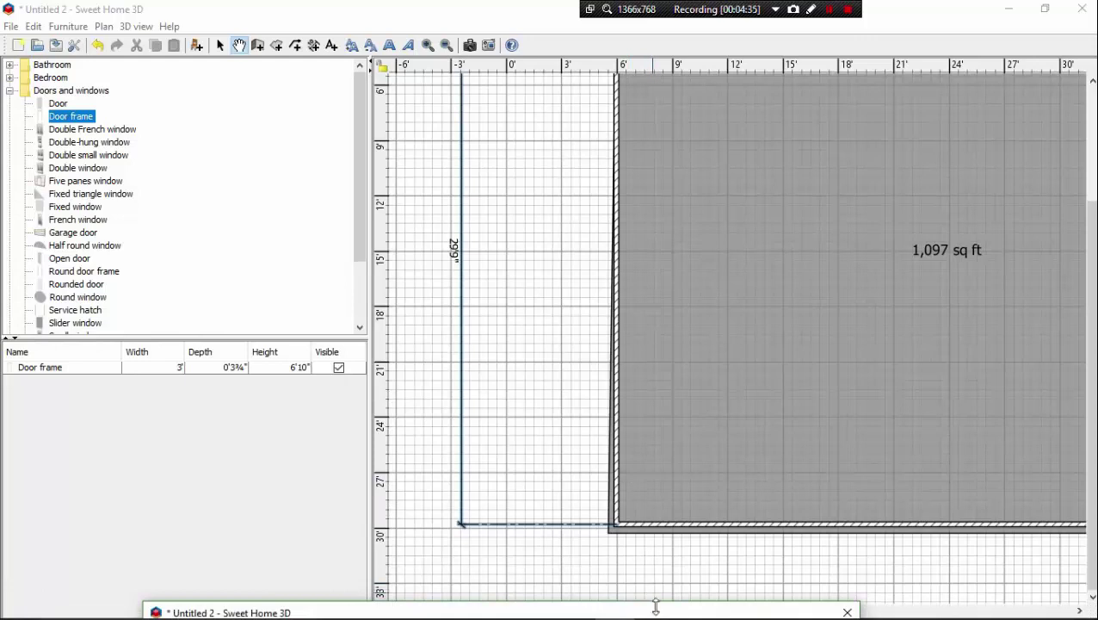
drag(661, 613, 683, 599)
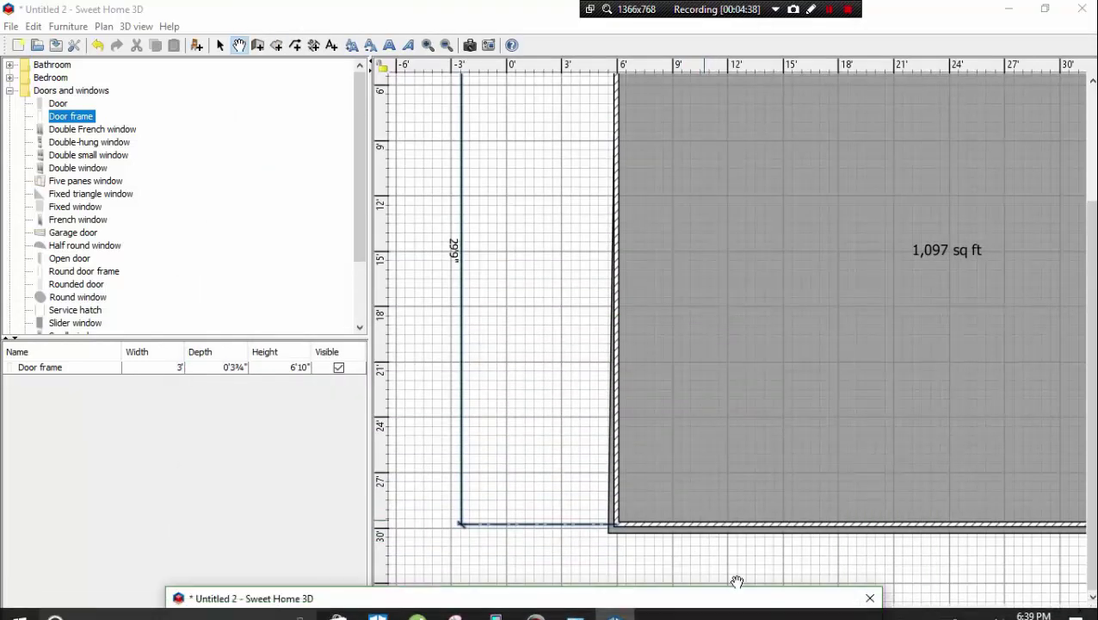
mouse_move(753, 609)
mouse_down()
mouse_move(774, 545)
mouse_move(818, 167)
mouse_move(865, 78)
mouse_move(754, 618)
mouse_move(752, 607)
mouse_up()
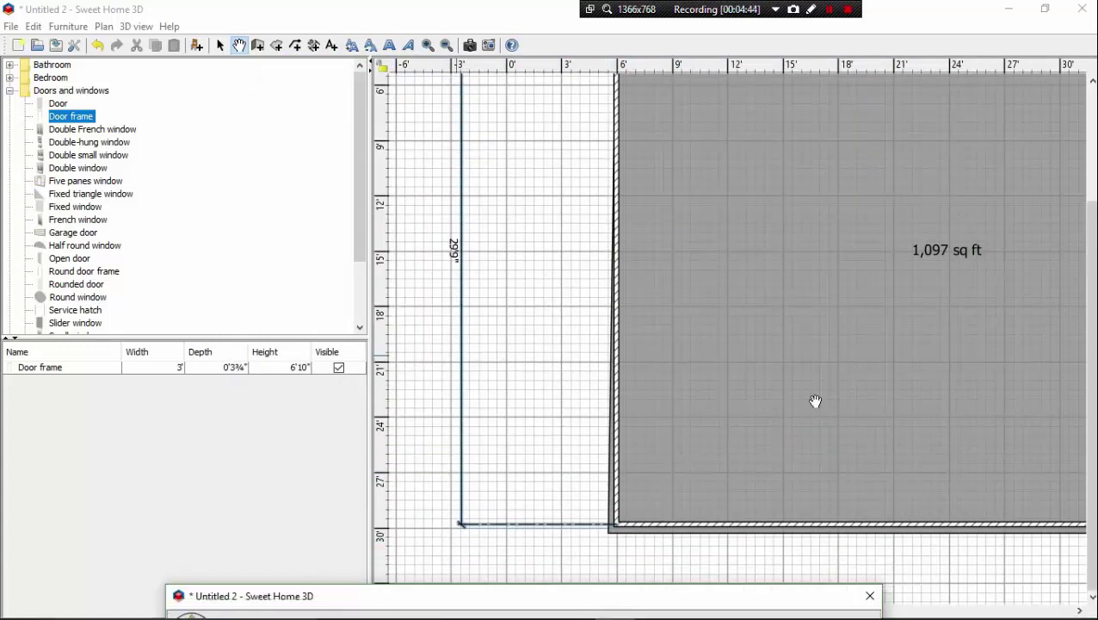
click(870, 595)
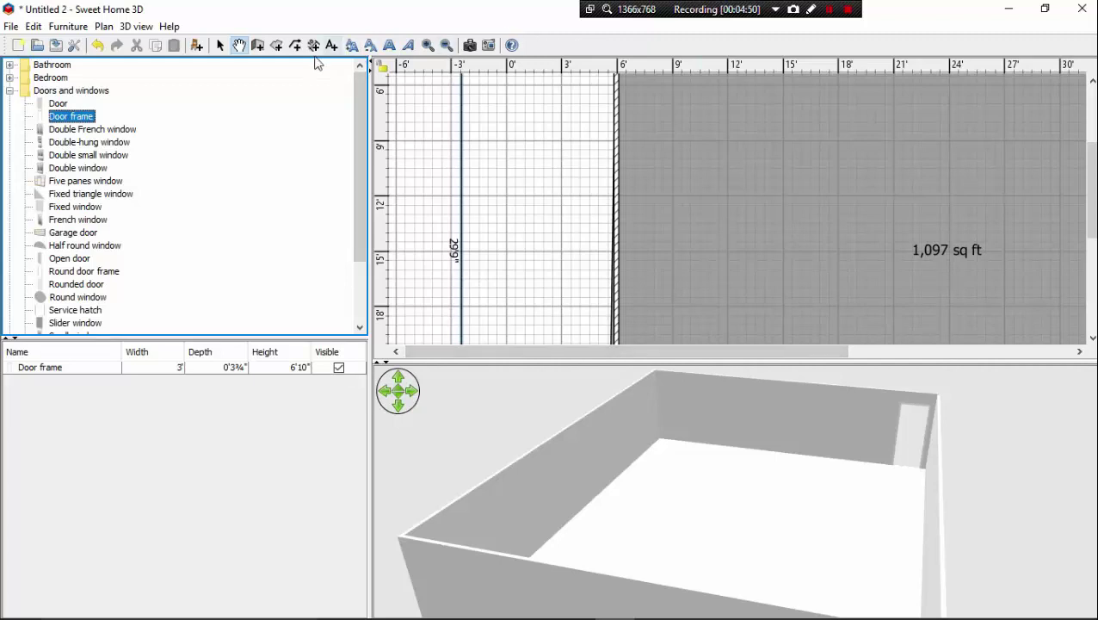
click(33, 26)
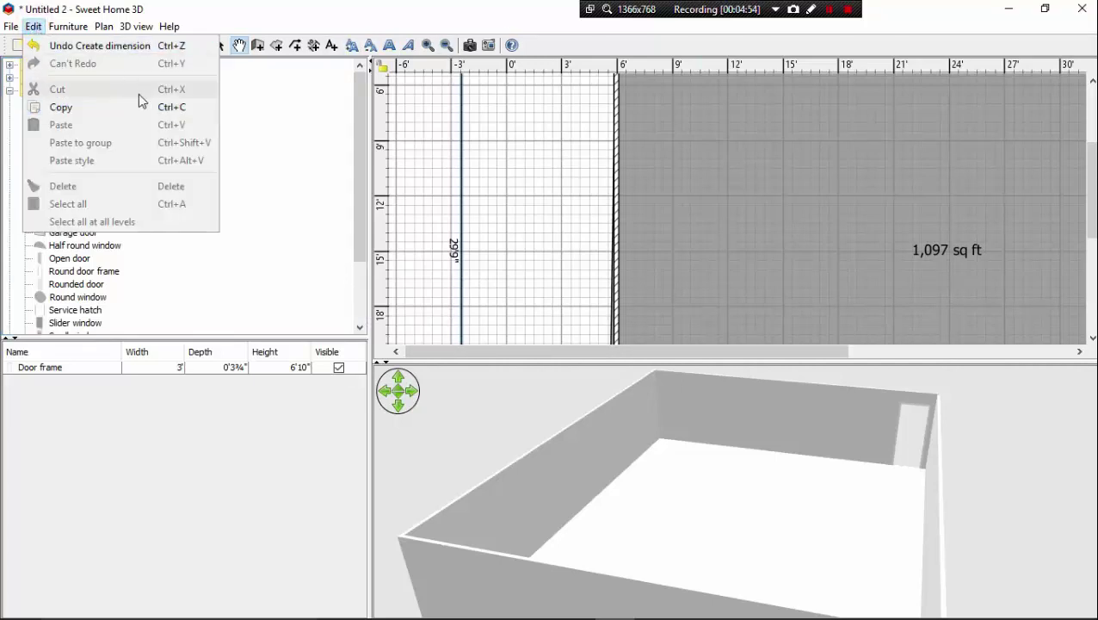
click(249, 81)
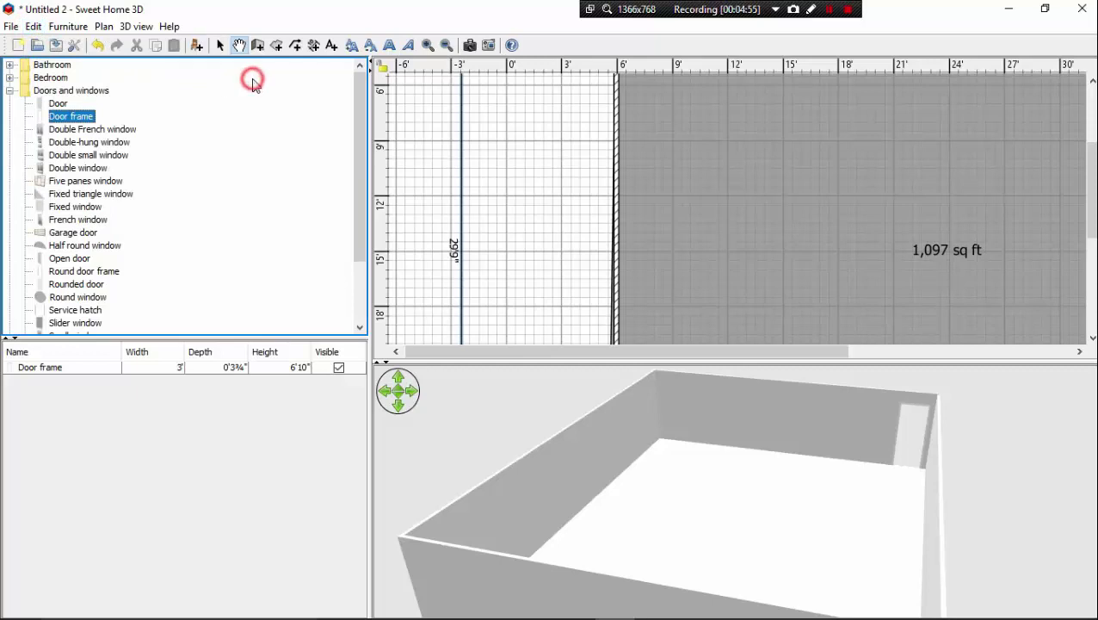
click(172, 27)
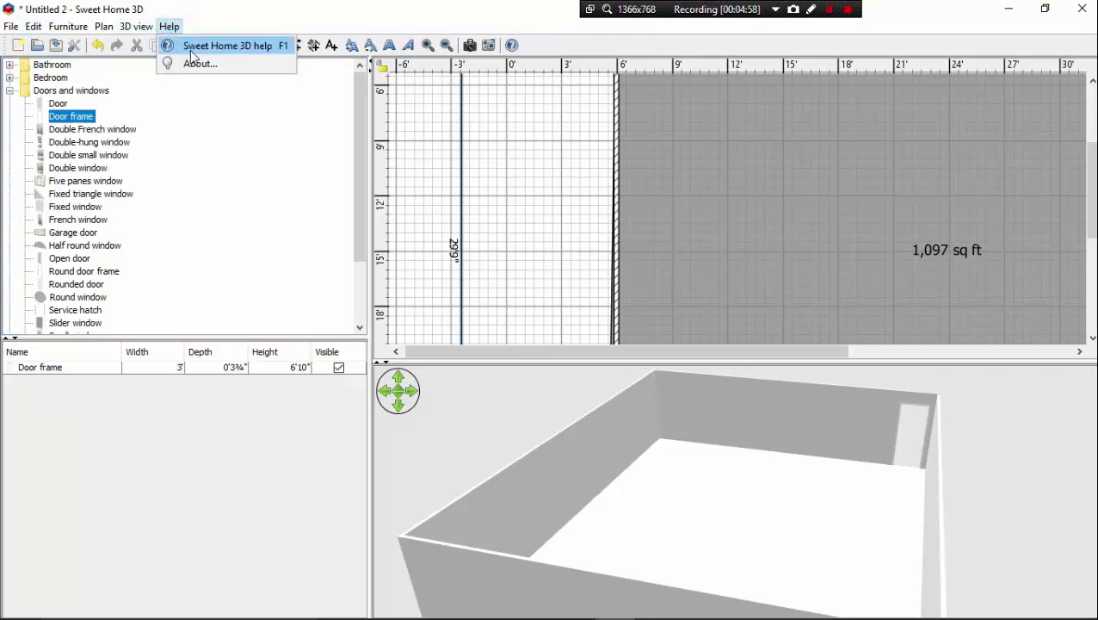
click(224, 128)
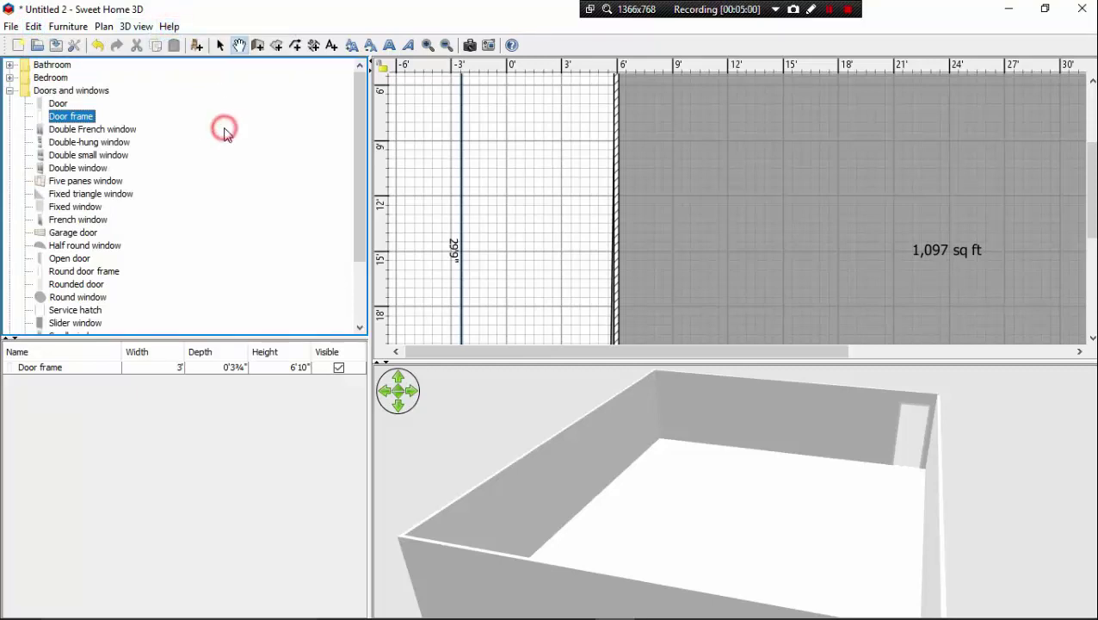
Render a fast-quality photo of the 3D view and close the photo without saving it.
click(140, 26)
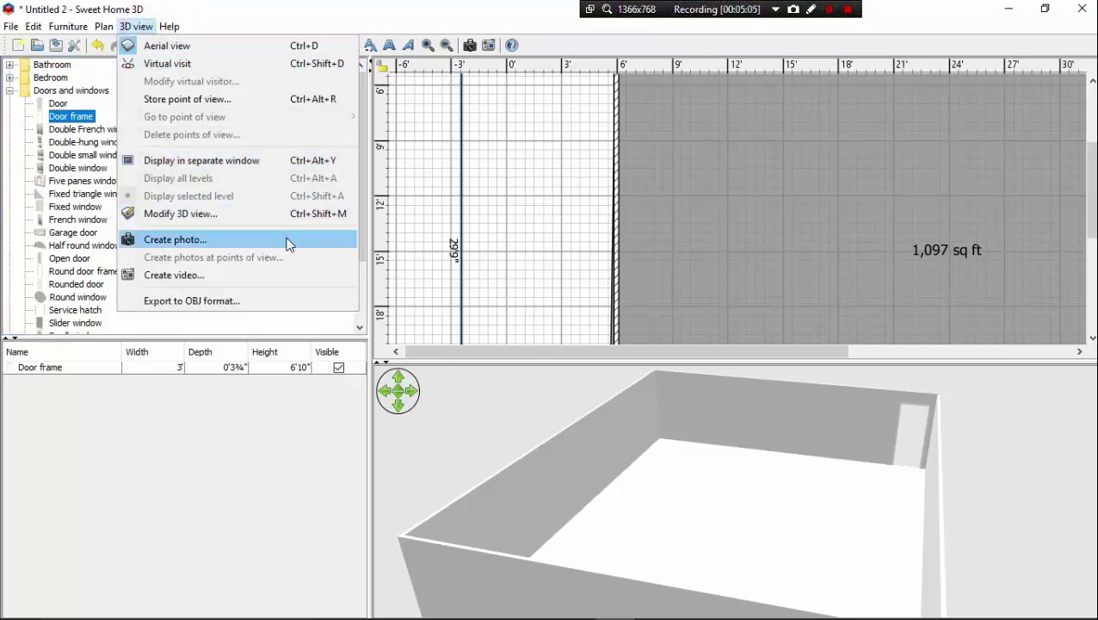
key(Escape)
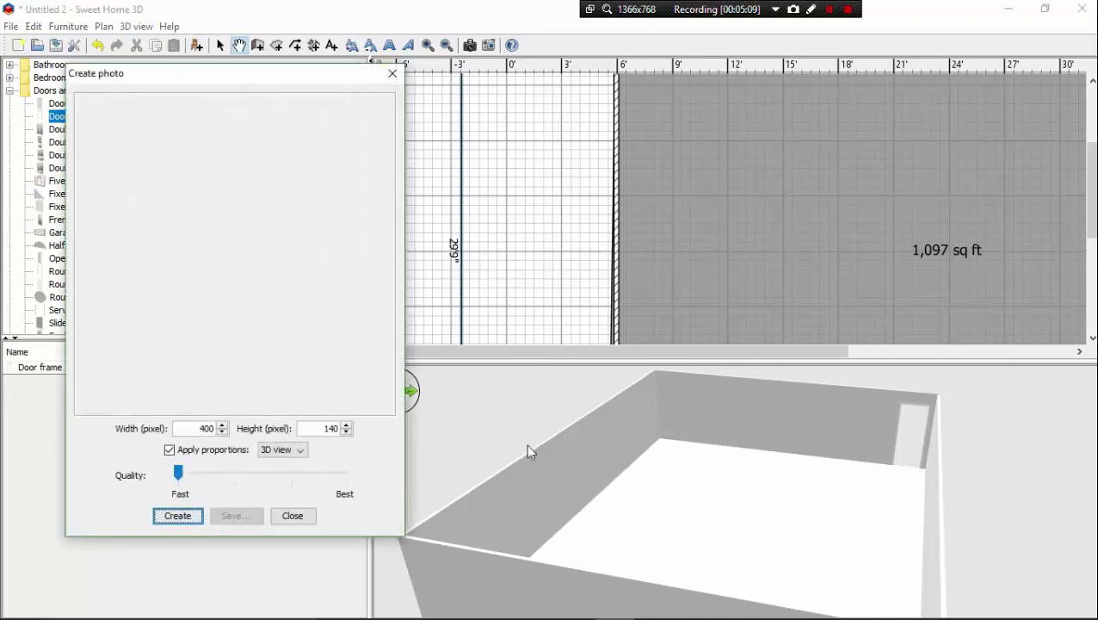
click(178, 516)
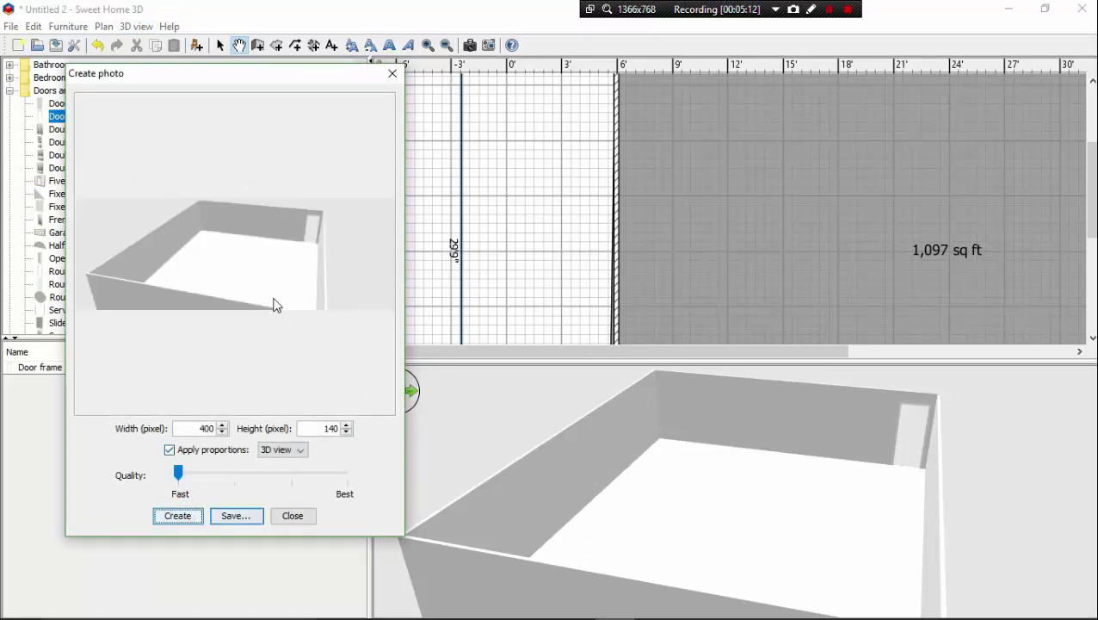
click(601, 459)
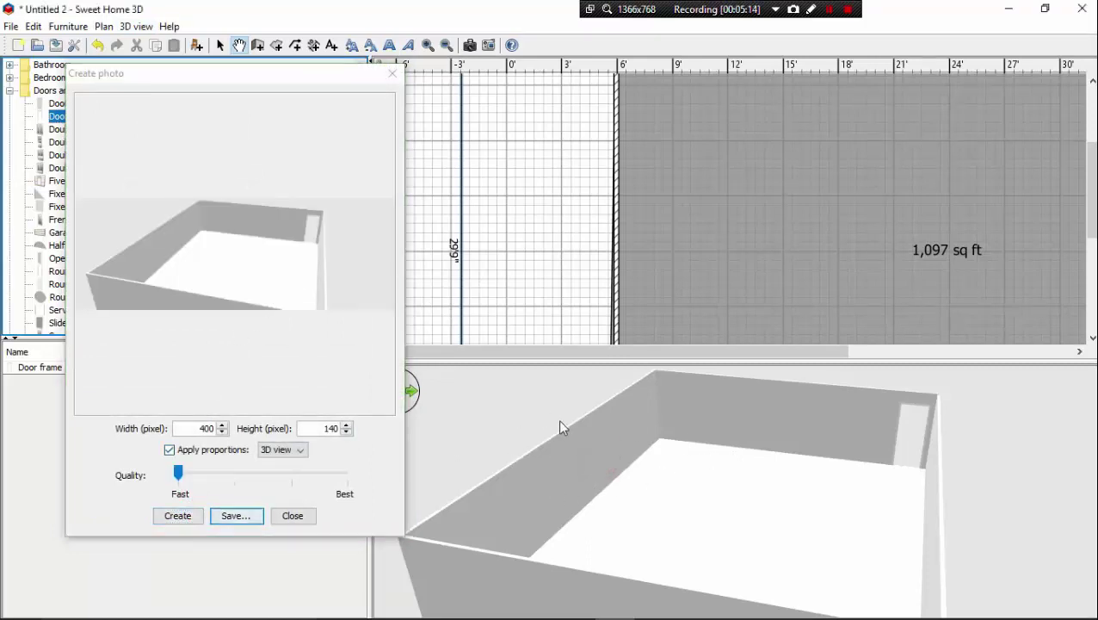
drag(559, 428, 396, 122)
click(392, 73)
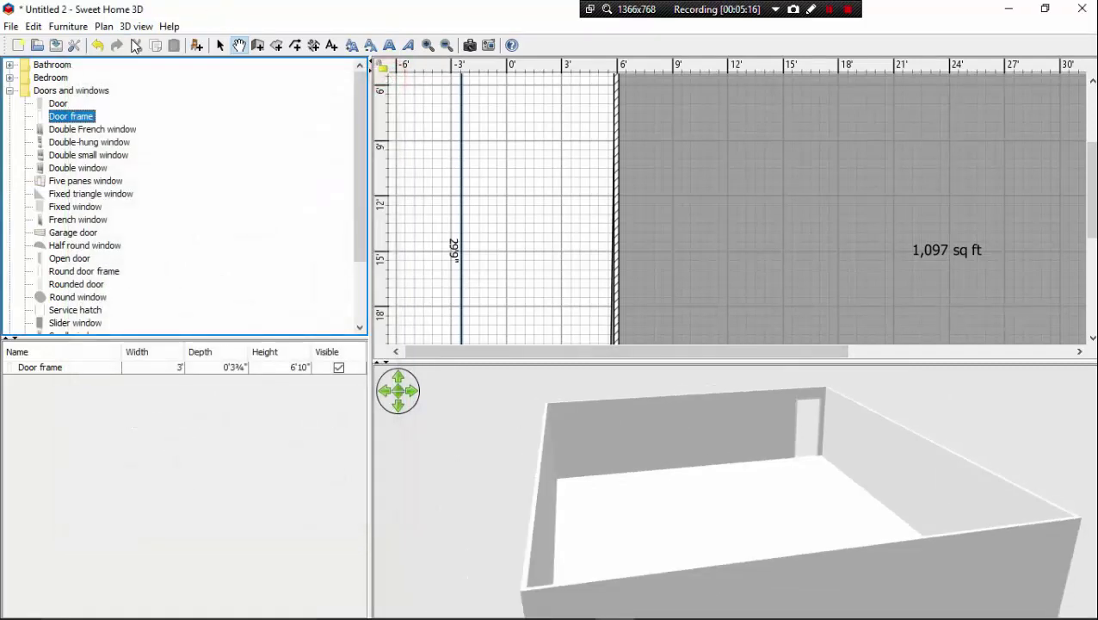
Try to import a background image into the plan, browsing the Desktop and This PC locations for a file.
click(84, 26)
mouse_move(103, 27)
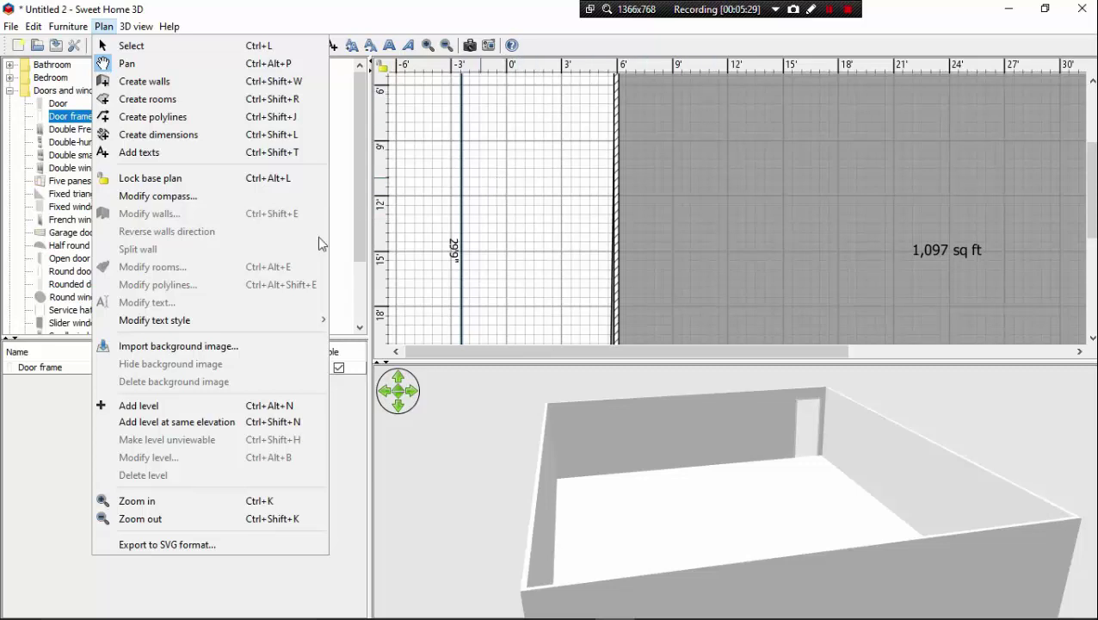
click(217, 350)
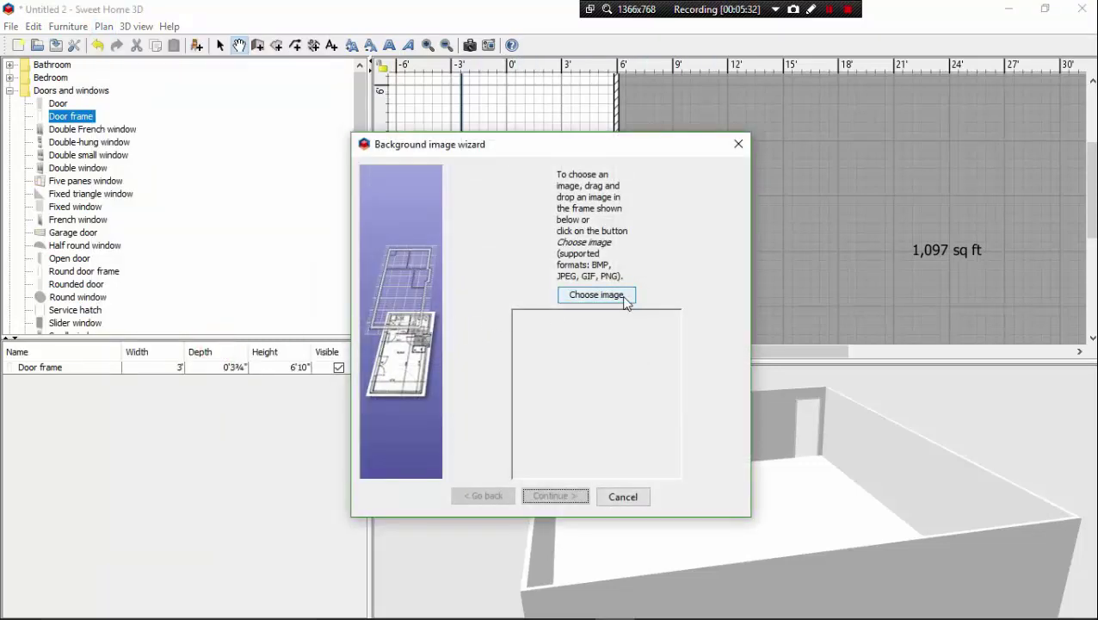
click(625, 299)
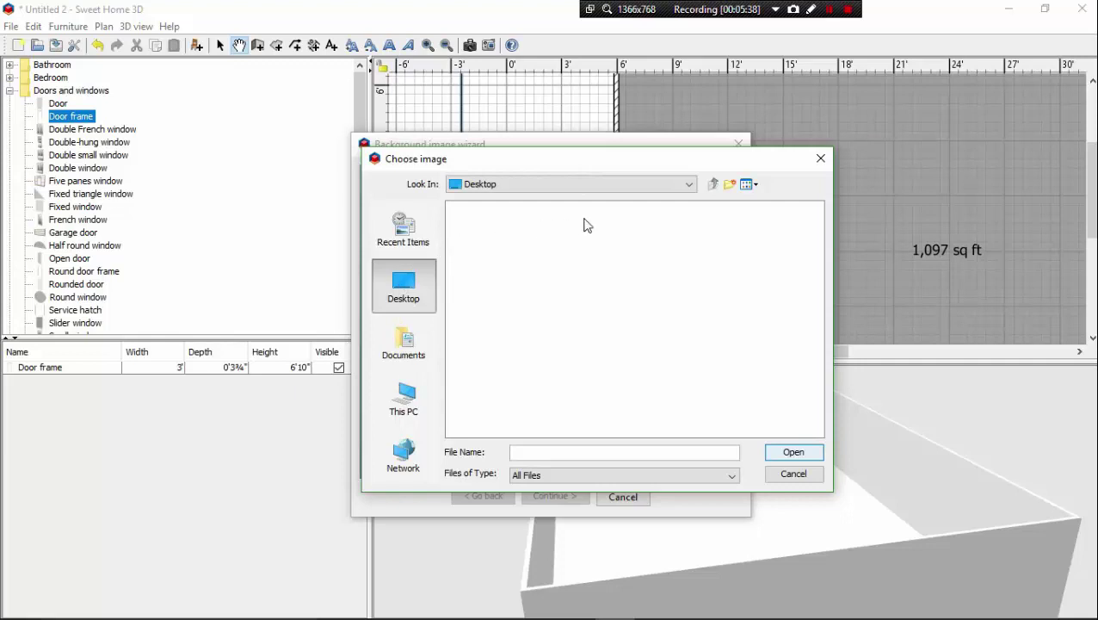
click(413, 395)
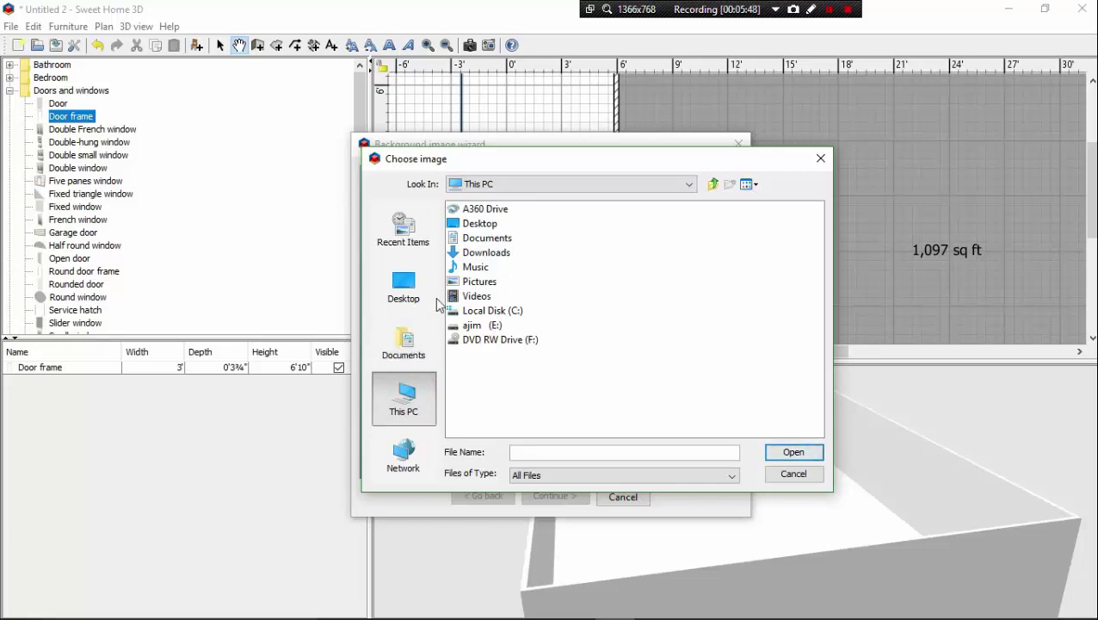
click(414, 313)
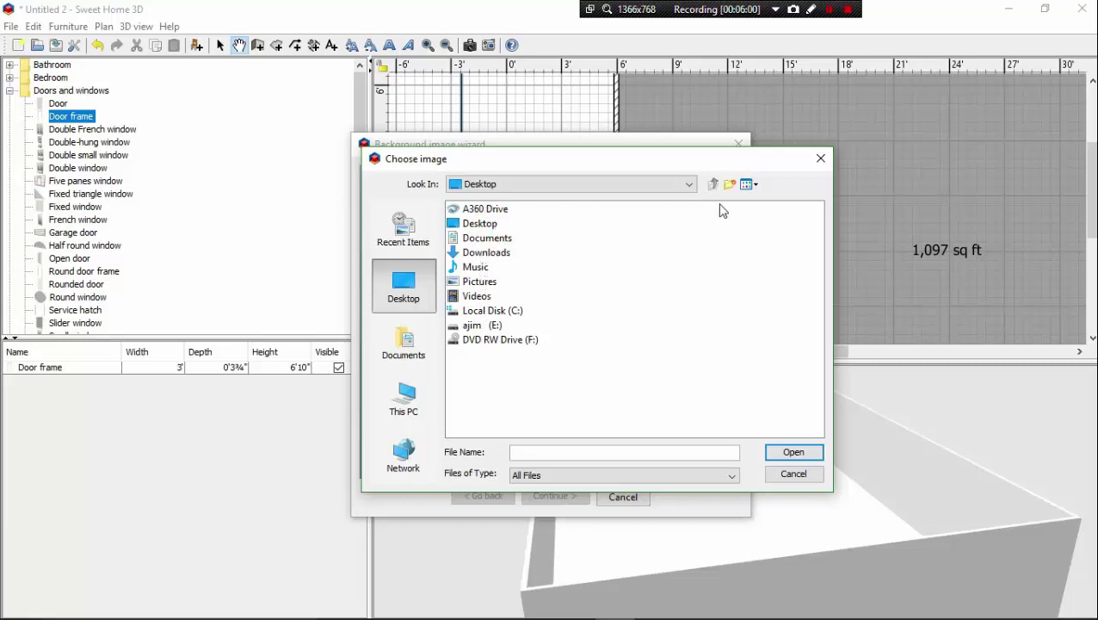
click(820, 159)
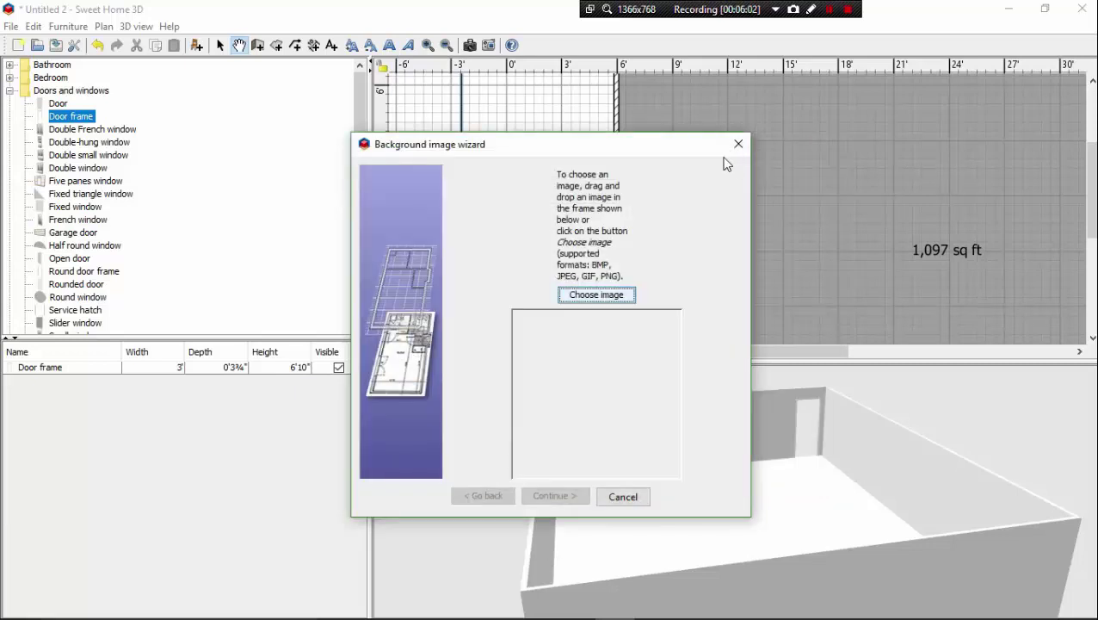
click(737, 144)
Minimize the floor plan window to show the desktop.
click(1008, 10)
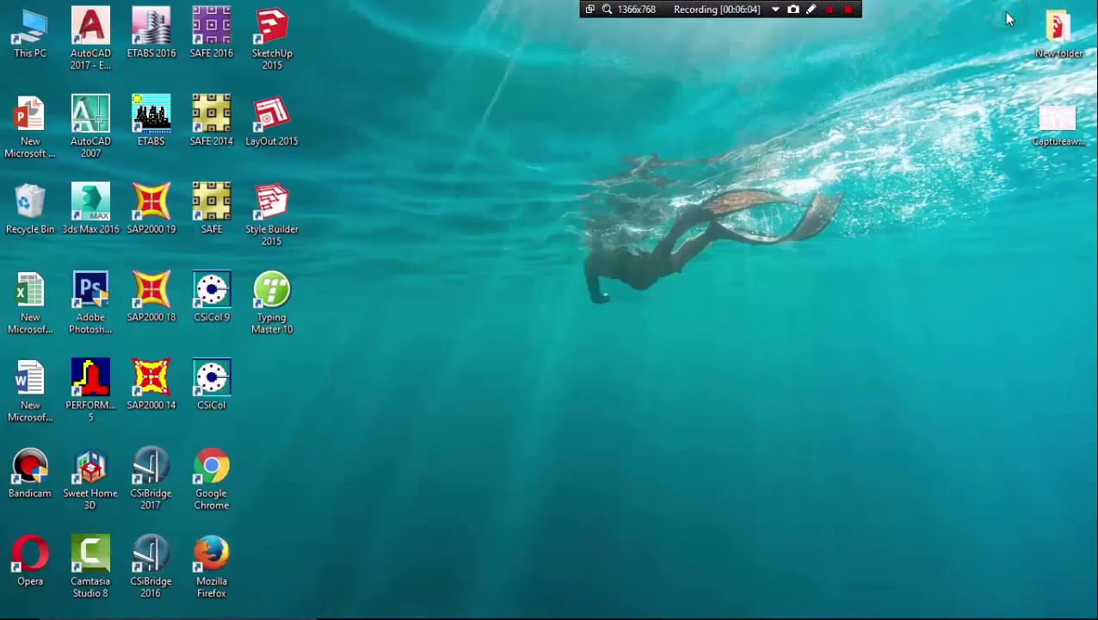
mouse_move(495, 607)
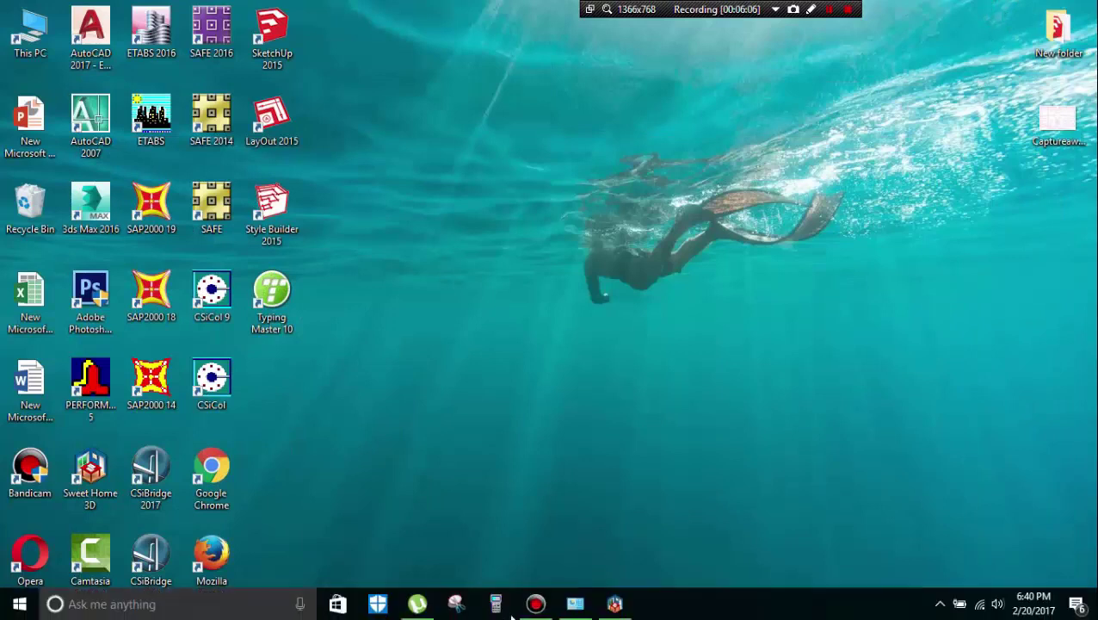
Switch back to Sweet Home 3D and choose Captureawescfgb.PNG from the Desktop as the plan's background image.
click(614, 604)
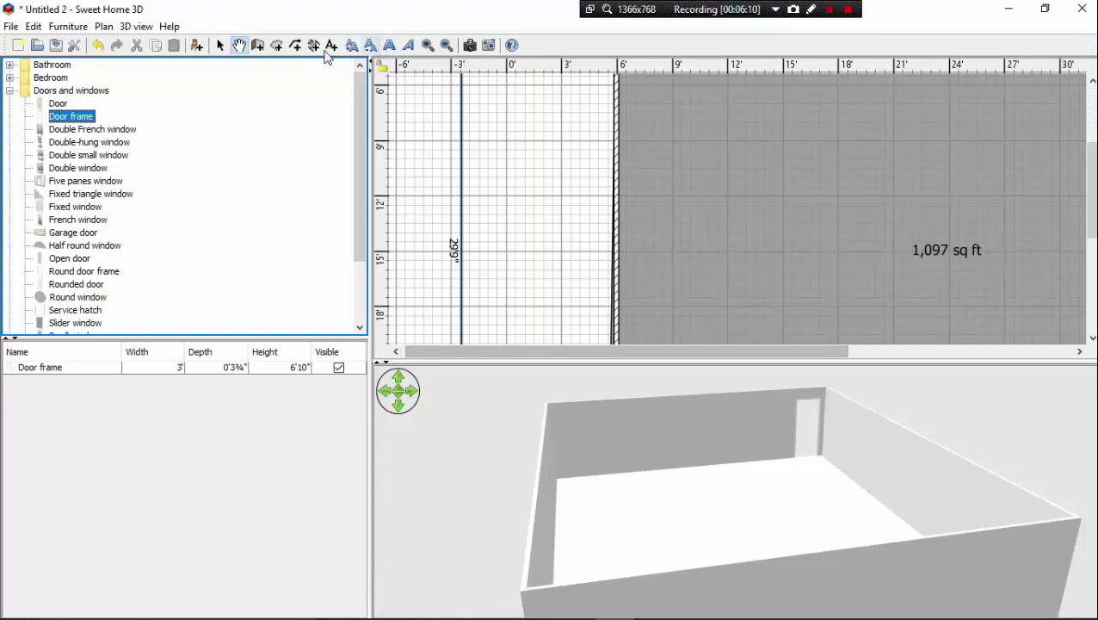
click(104, 27)
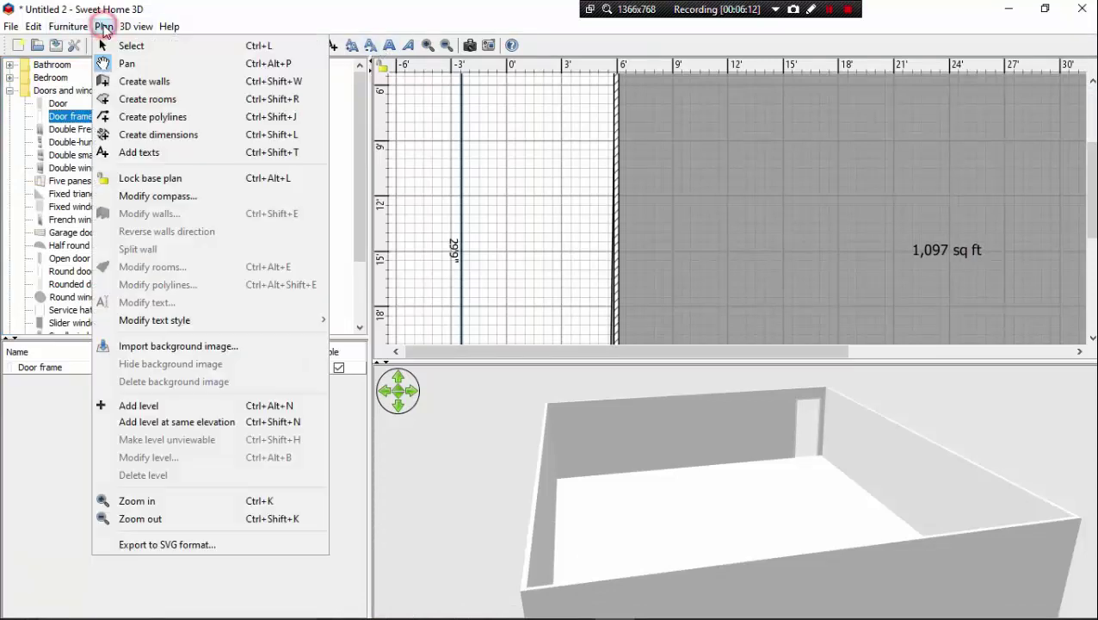
click(261, 346)
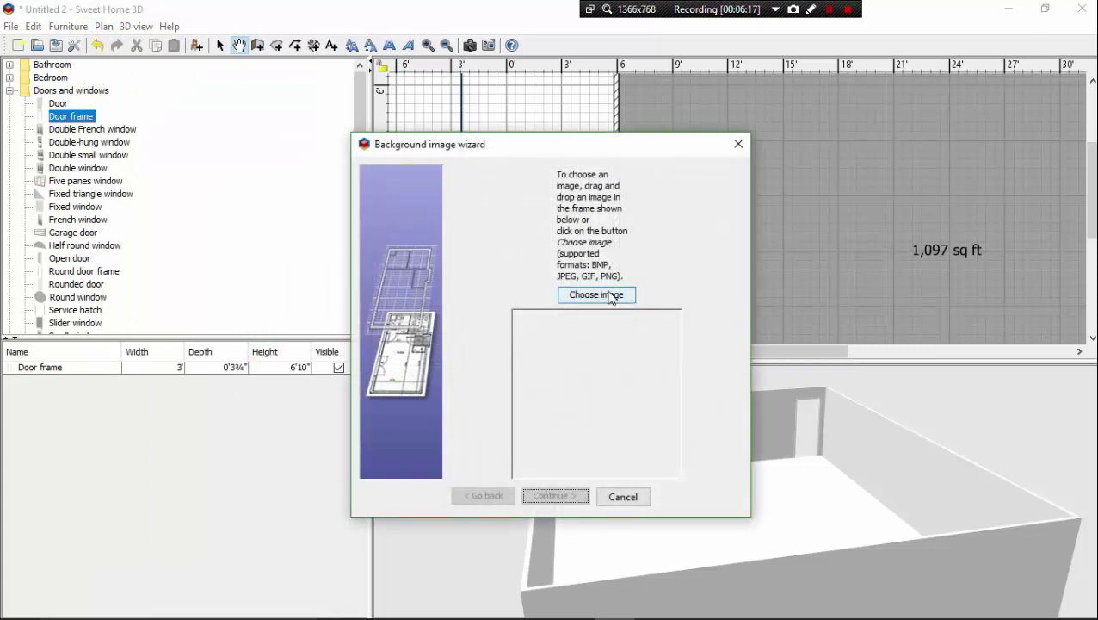
click(609, 296)
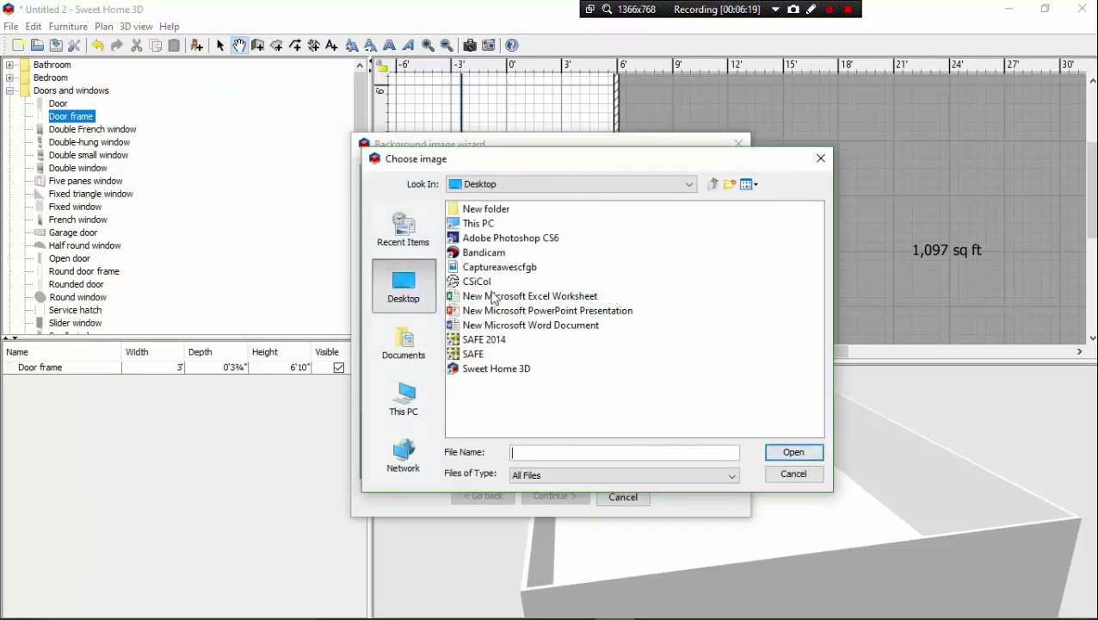
click(478, 269)
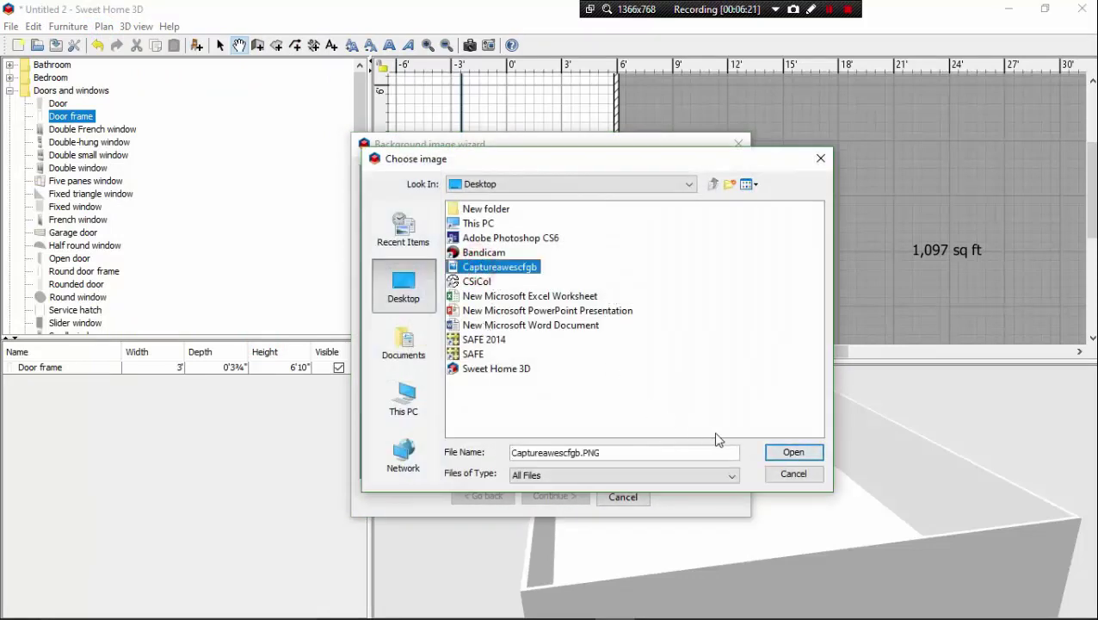
click(790, 454)
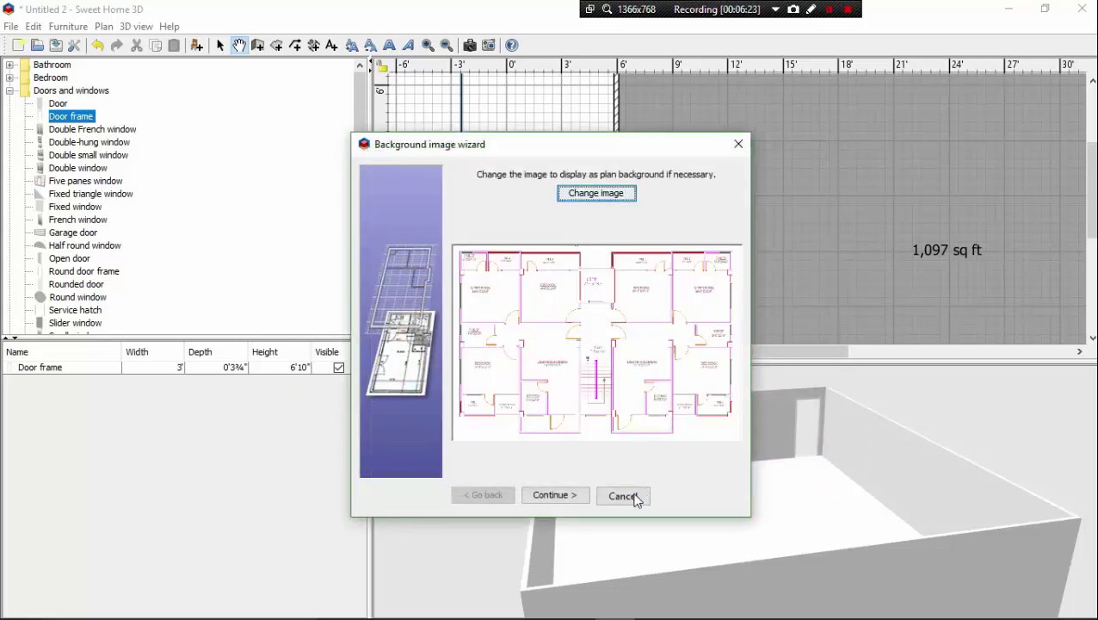
Accept the chosen image and define its scale by setting the length of the drawn line to 66.
click(569, 495)
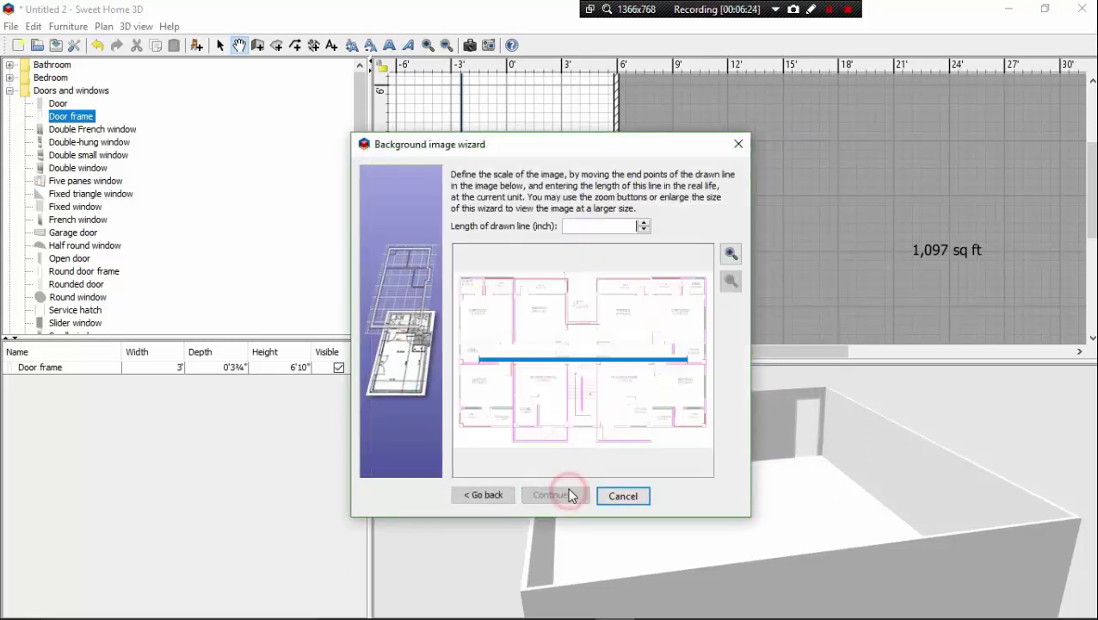
click(622, 225)
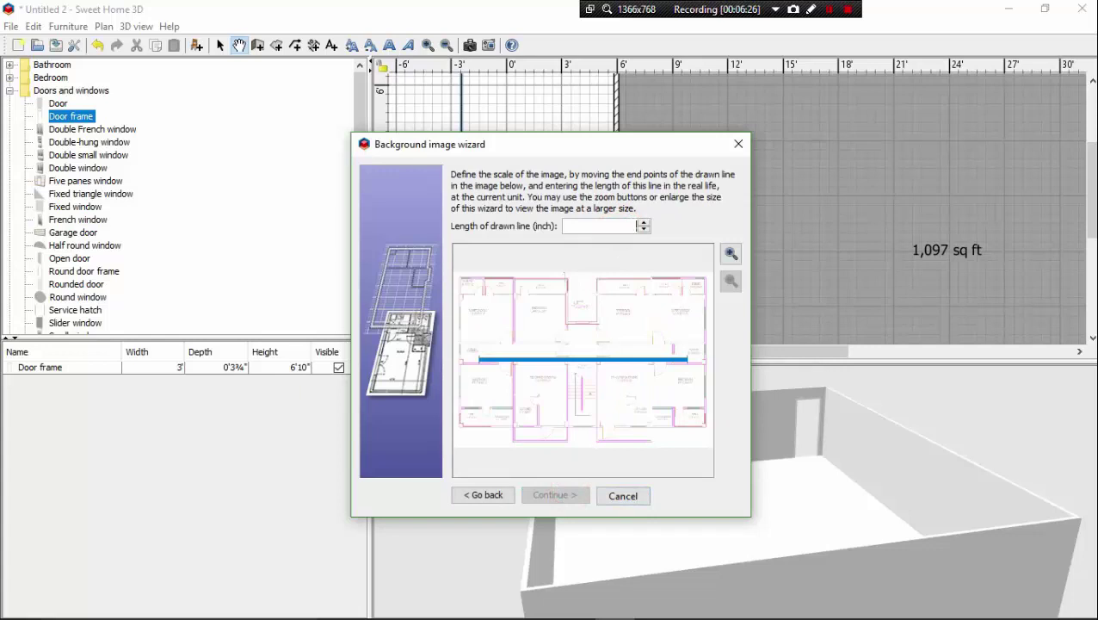
text(66)
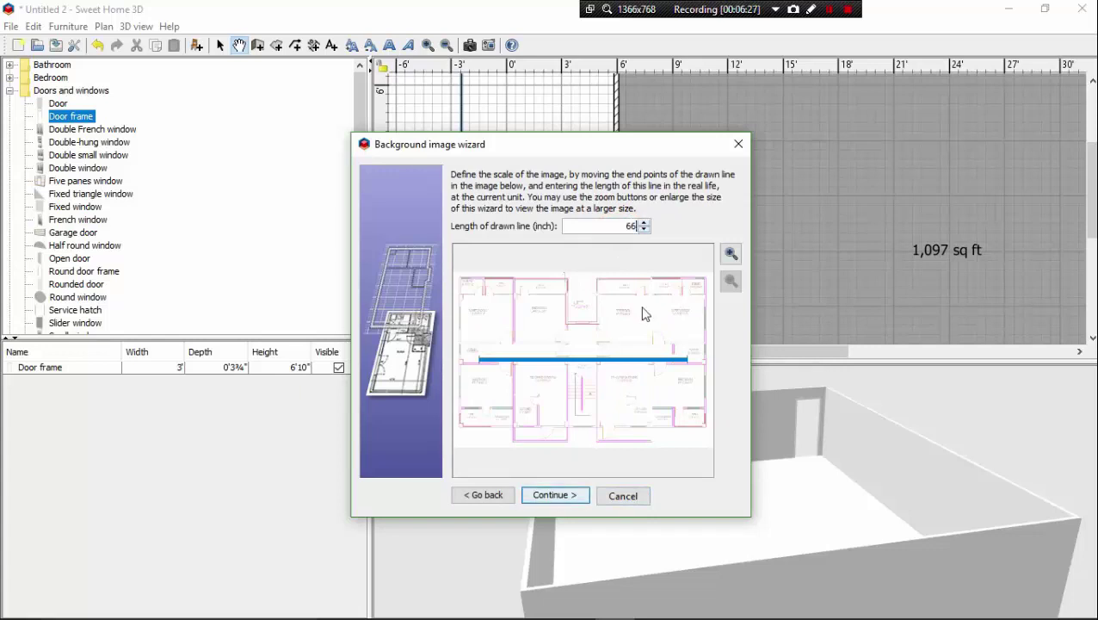
click(555, 495)
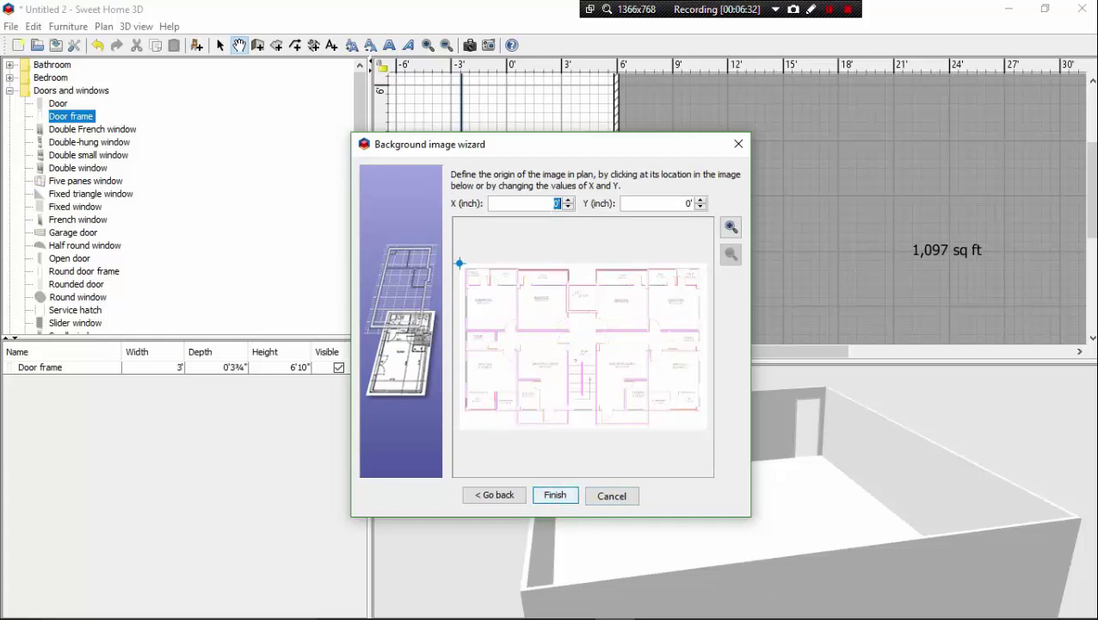
Set the background image's origin to X 66' and Y 66 and finish the import.
text(66)
key(Return)
click(690, 203)
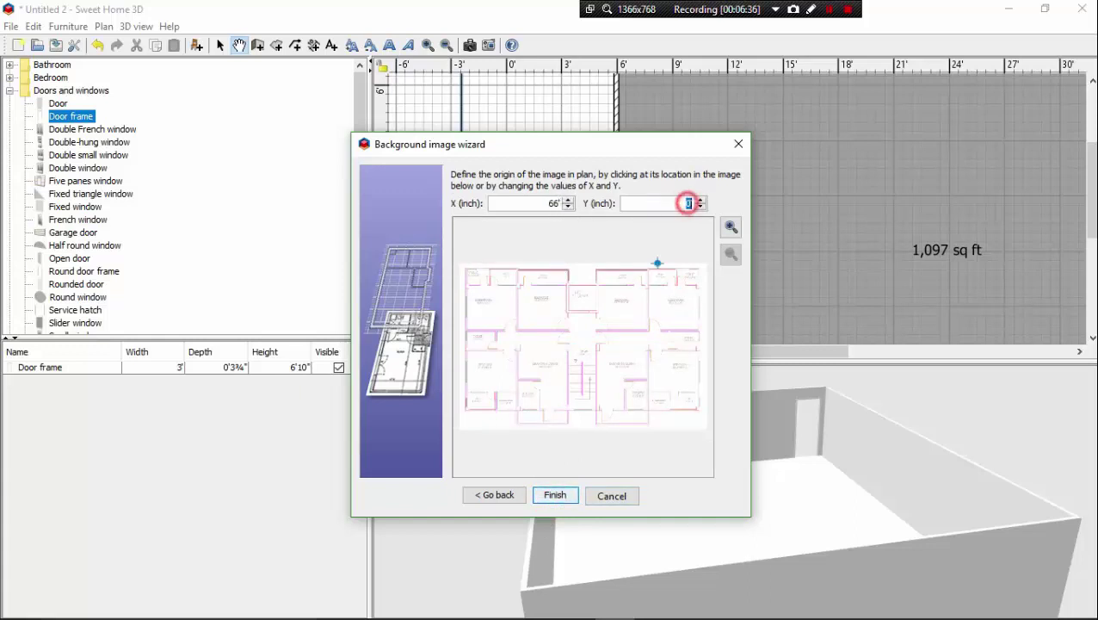
double_click(689, 203)
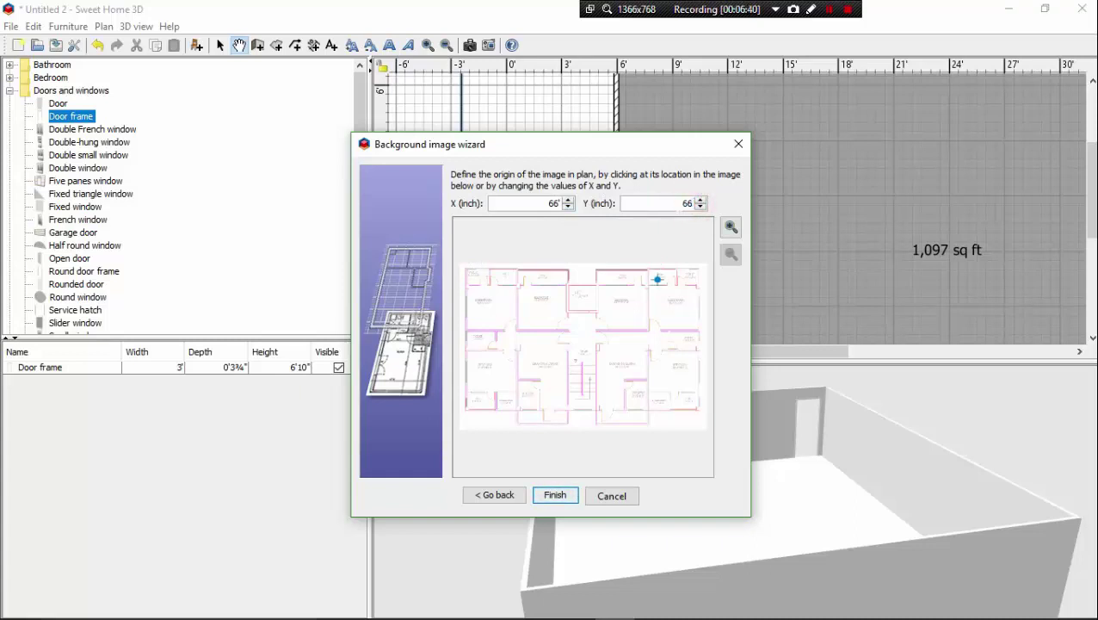
key(Return)
click(554, 495)
Locate the imported background image in the plan and zoom out until its full width is in view.
scroll(614, 323, down, 3)
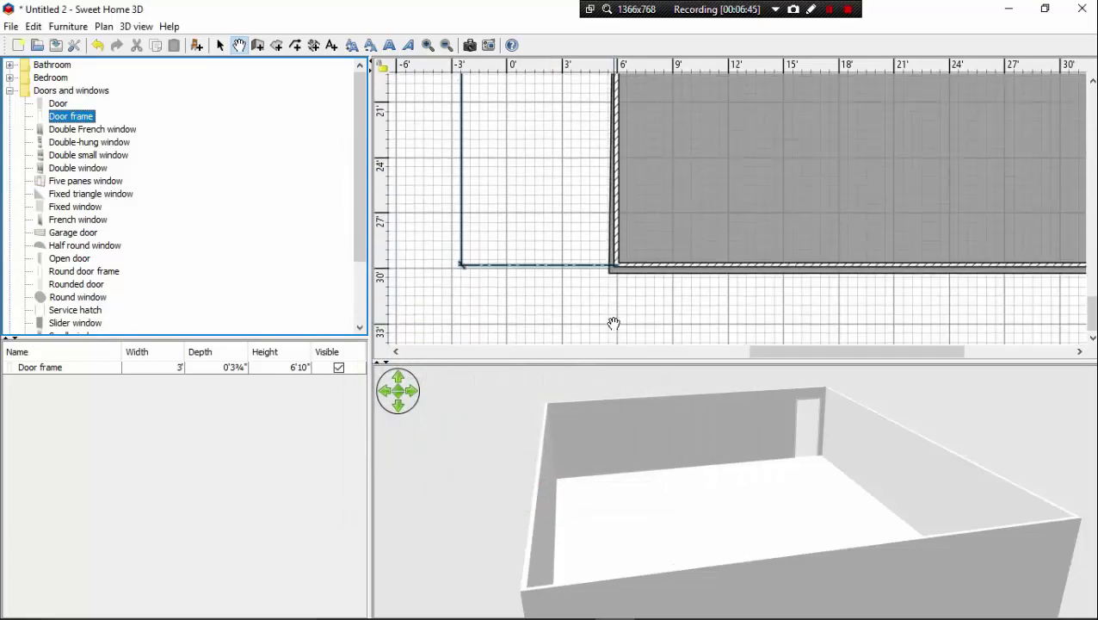
scroll(651, 431, up, 2)
scroll(639, 291, up, 3)
scroll(640, 280, down, 3)
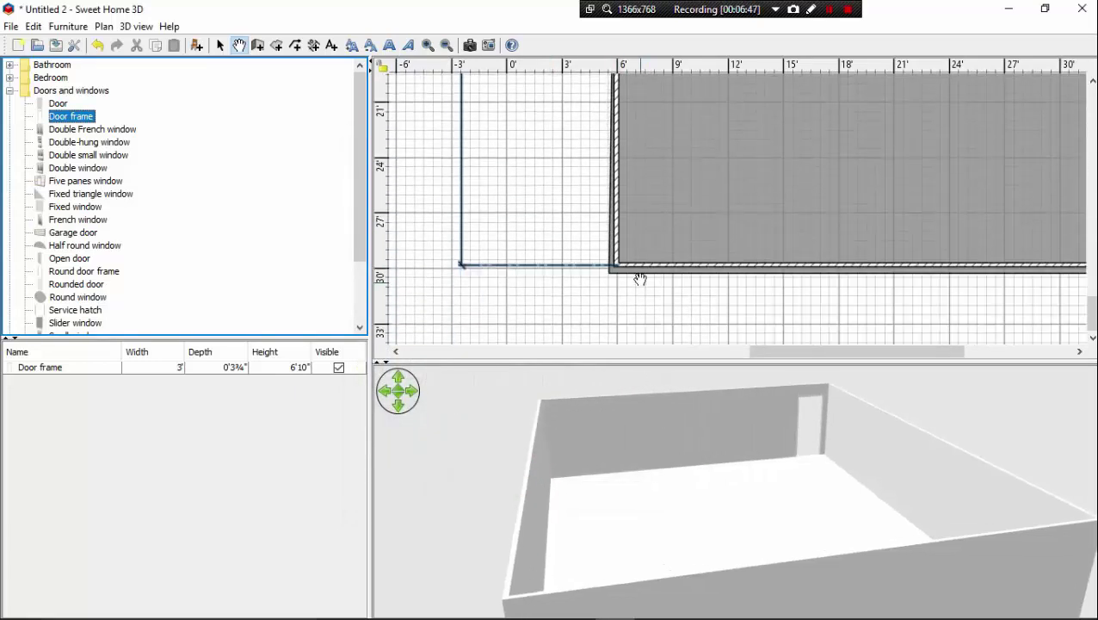
scroll(628, 273, up, 8)
scroll(602, 248, down, 2)
scroll(605, 247, up, 4)
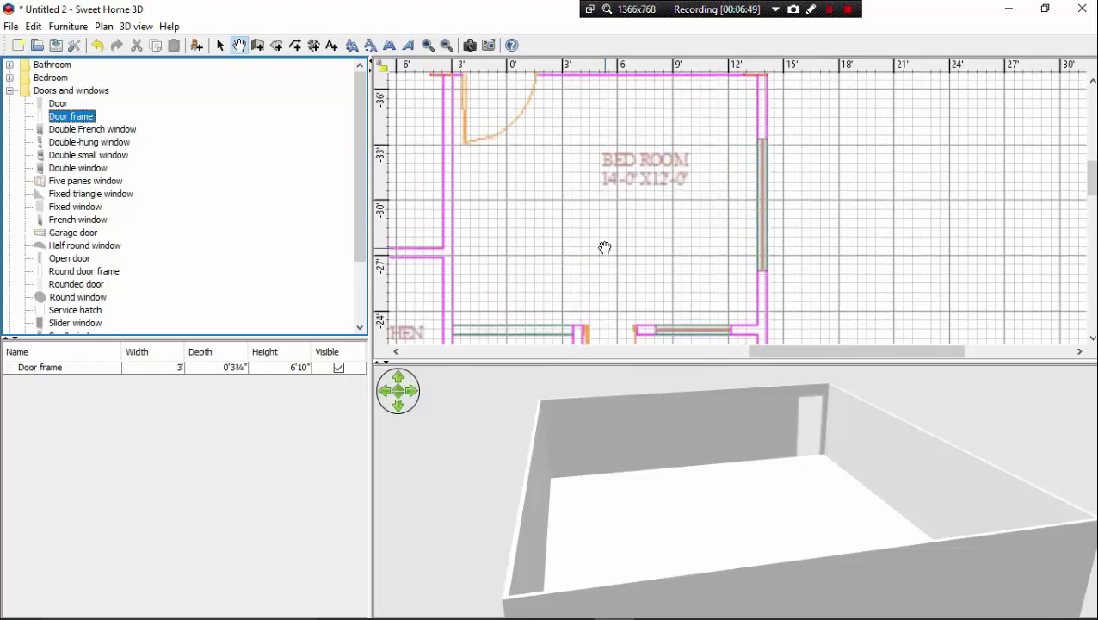
scroll(605, 248, down, 3)
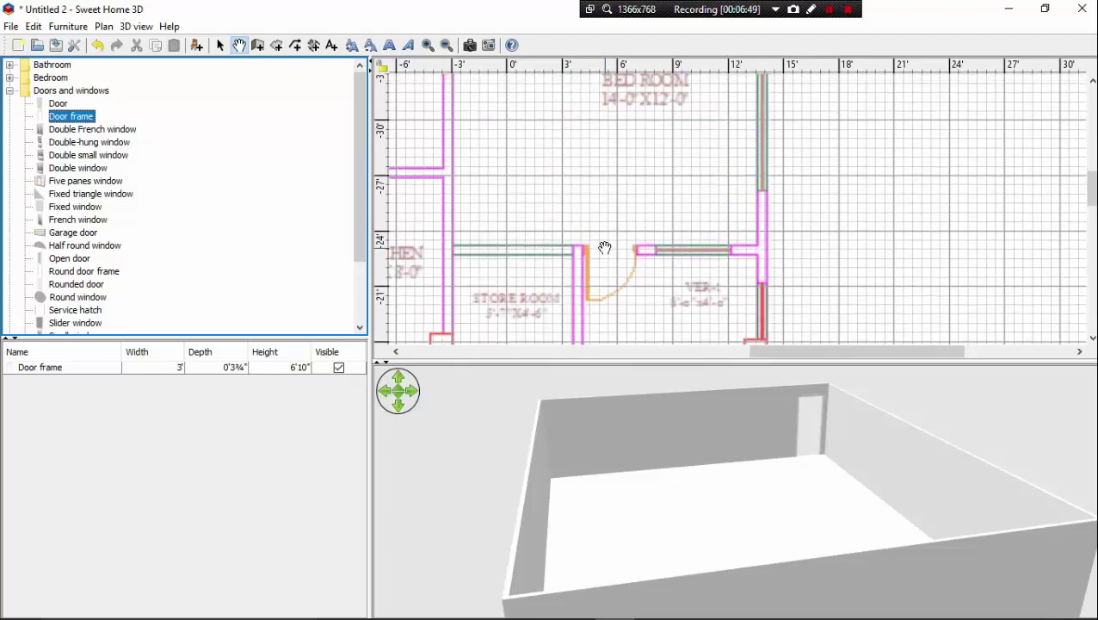
click(445, 45)
click(445, 45)
click(445, 44)
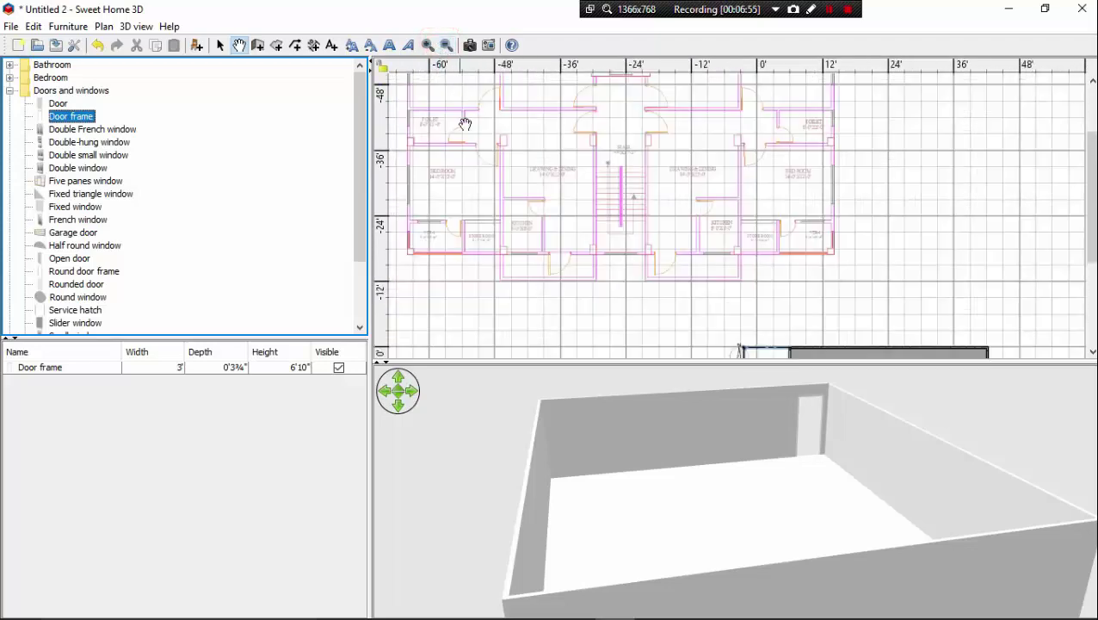
Examine the room layout of the background floor plan and its position relative to the drawn room.
scroll(465, 124, up, 3)
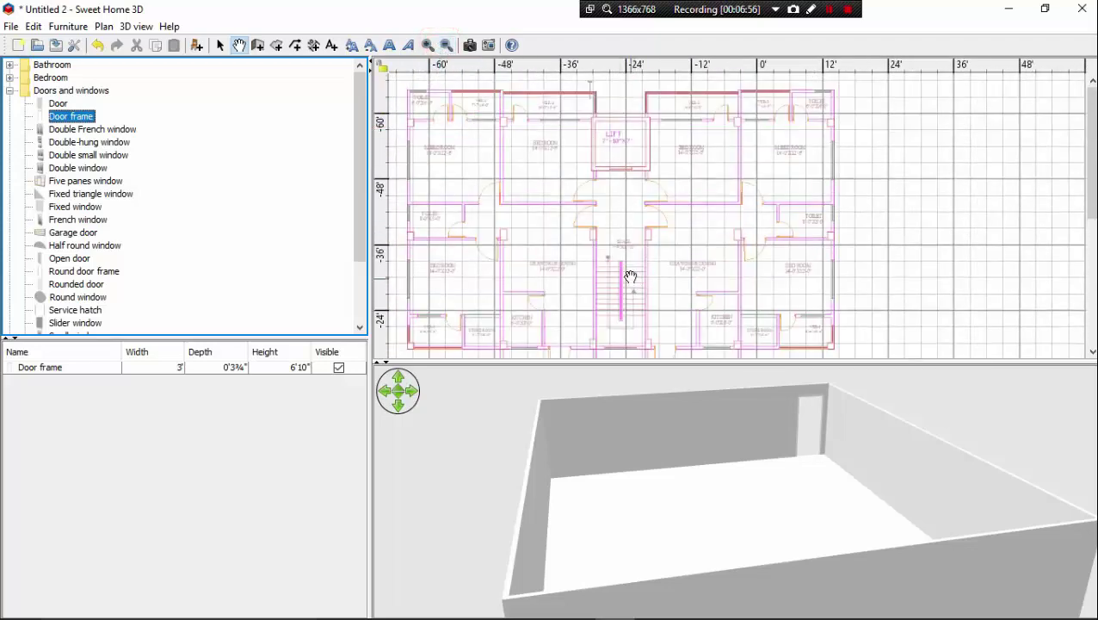
scroll(630, 278, down, 7)
scroll(630, 278, up, 7)
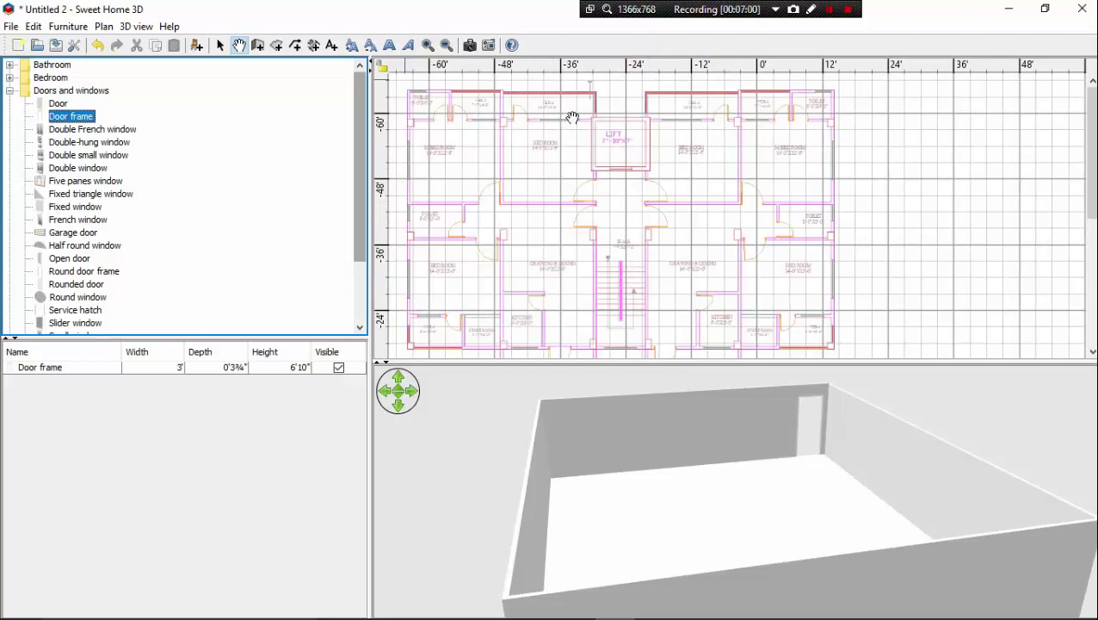
scroll(584, 147, down, 3)
scroll(607, 163, up, 3)
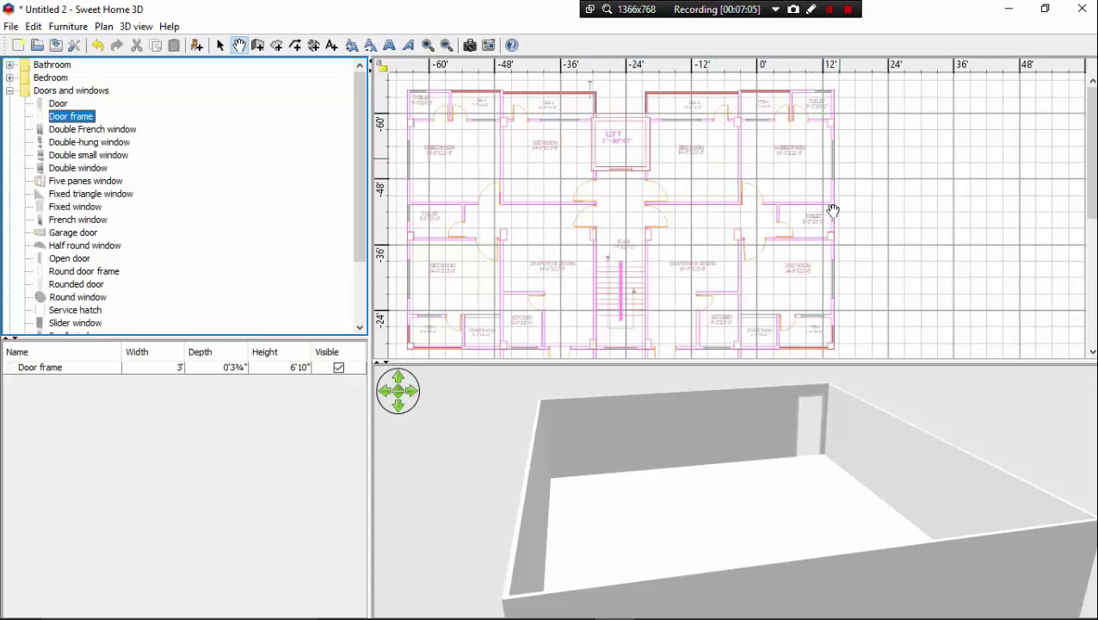
scroll(520, 163, down, 3)
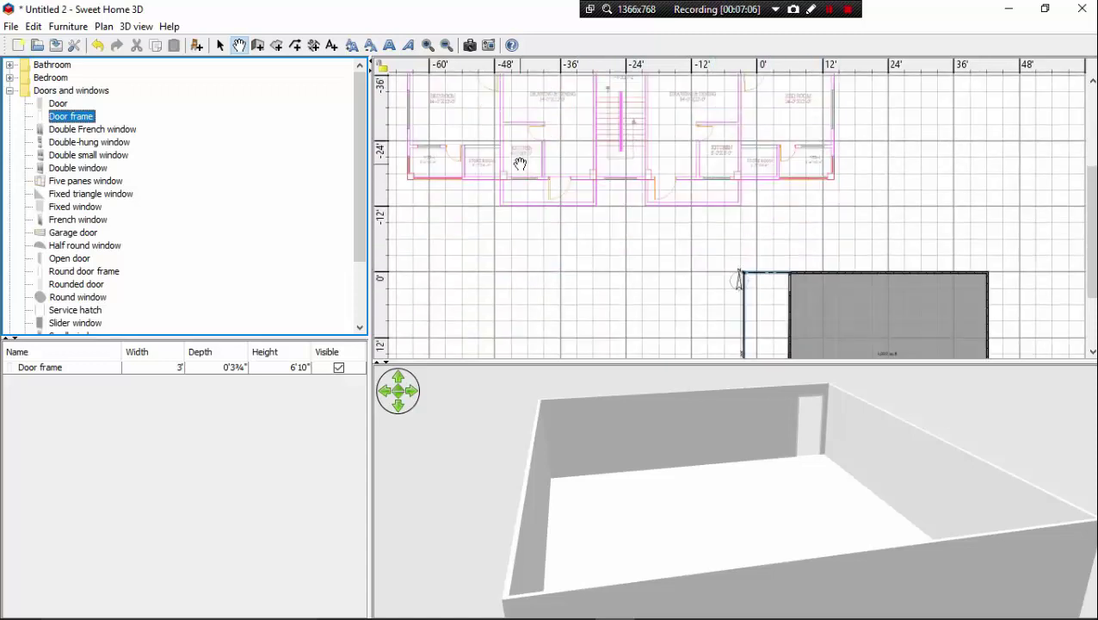
scroll(519, 163, up, 3)
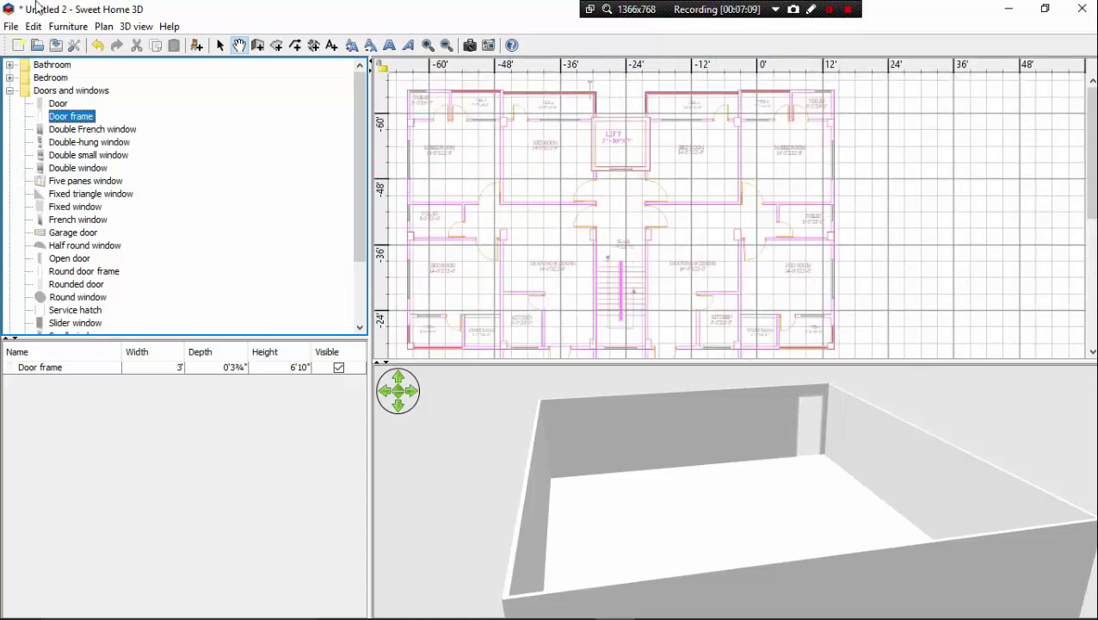
Look over the rest of the furniture catalog, the background floor plan and the room in the 3D view.
scroll(198, 162, down, 3)
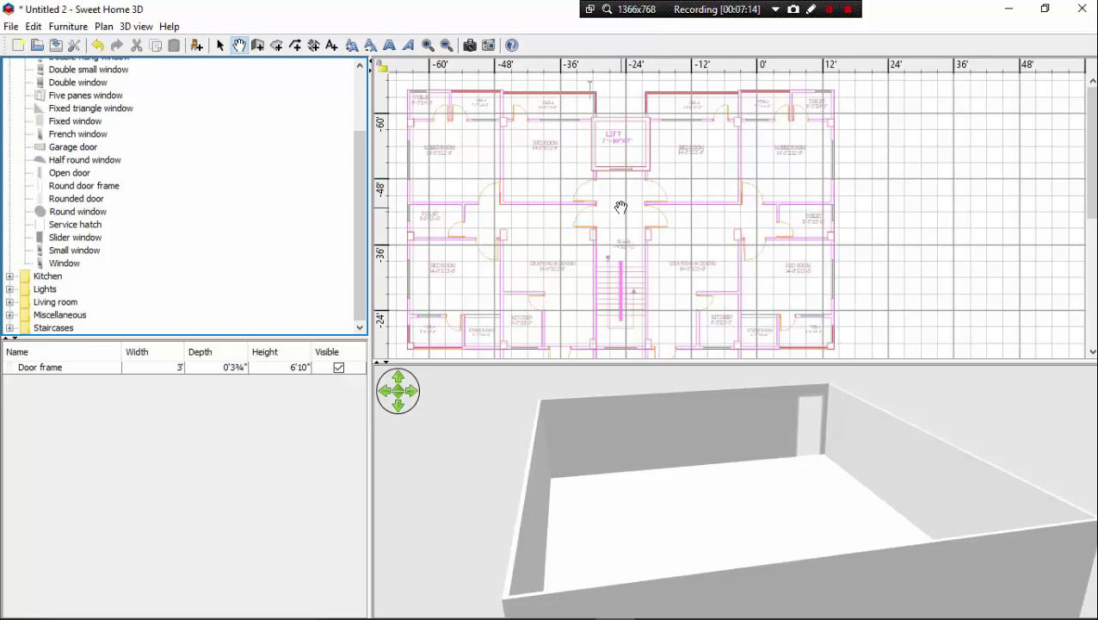
scroll(609, 211, down, 5)
scroll(608, 216, up, 5)
scroll(724, 207, down, 5)
scroll(719, 215, up, 5)
drag(670, 389, 716, 232)
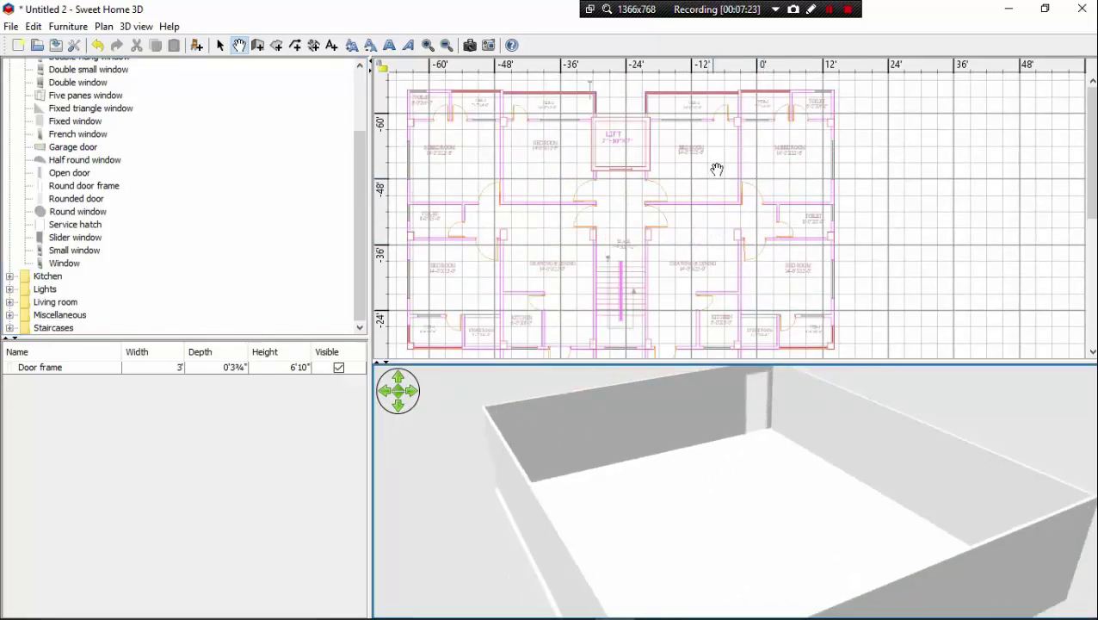